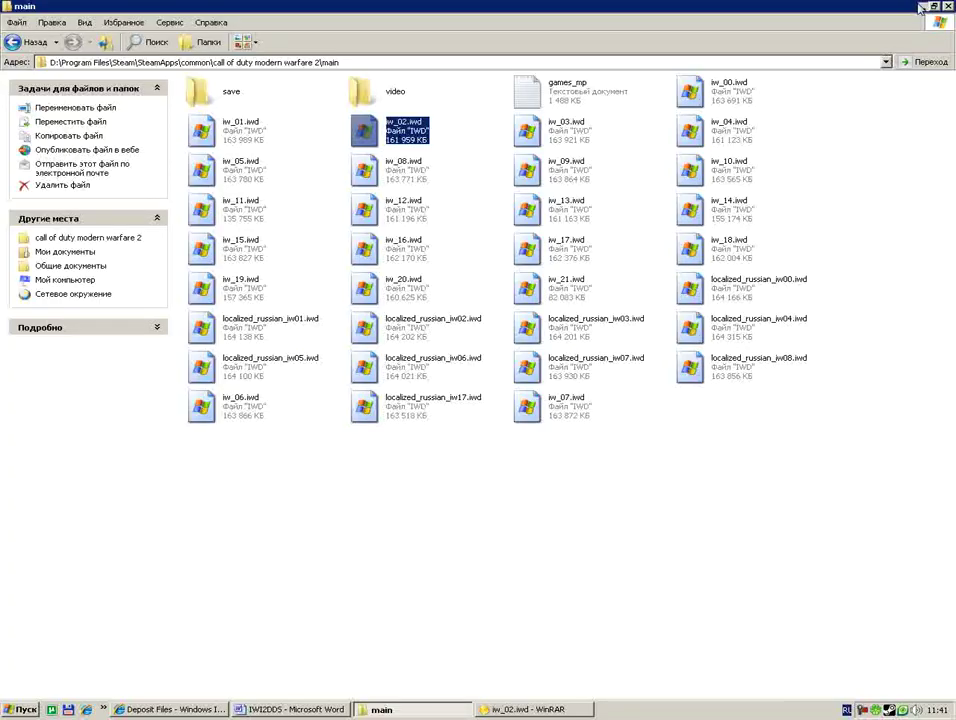
Minimize the main folder, close the iw_02.iwd archive and open the SKINS folder on the desktop
{"action": "left_click", "coordinate": [921, 7]}
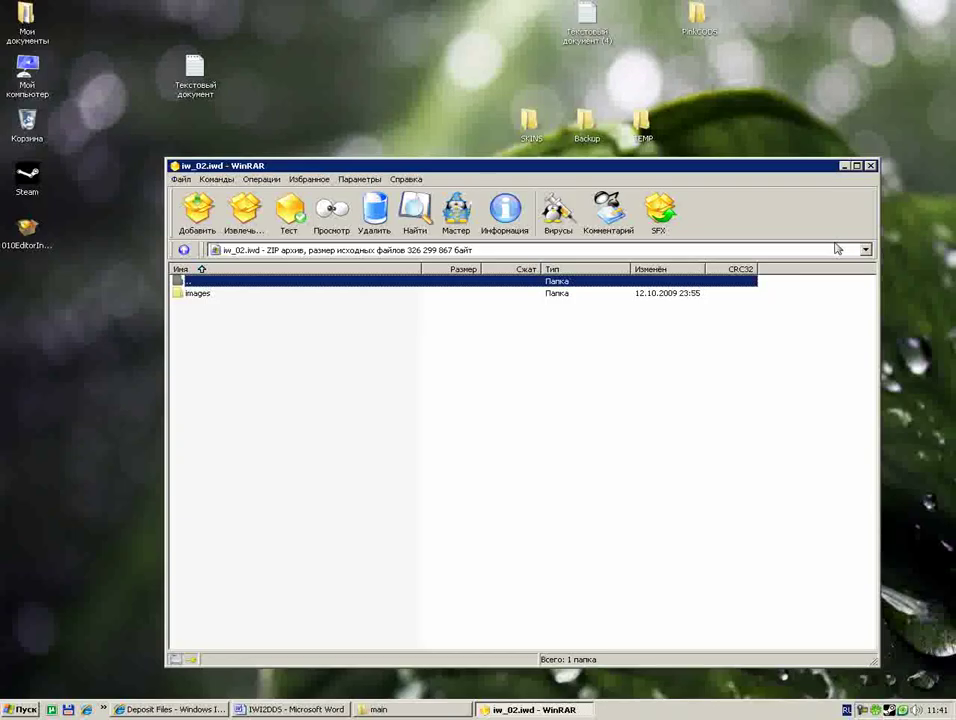
{"action": "left_click", "coordinate": [870, 166]}
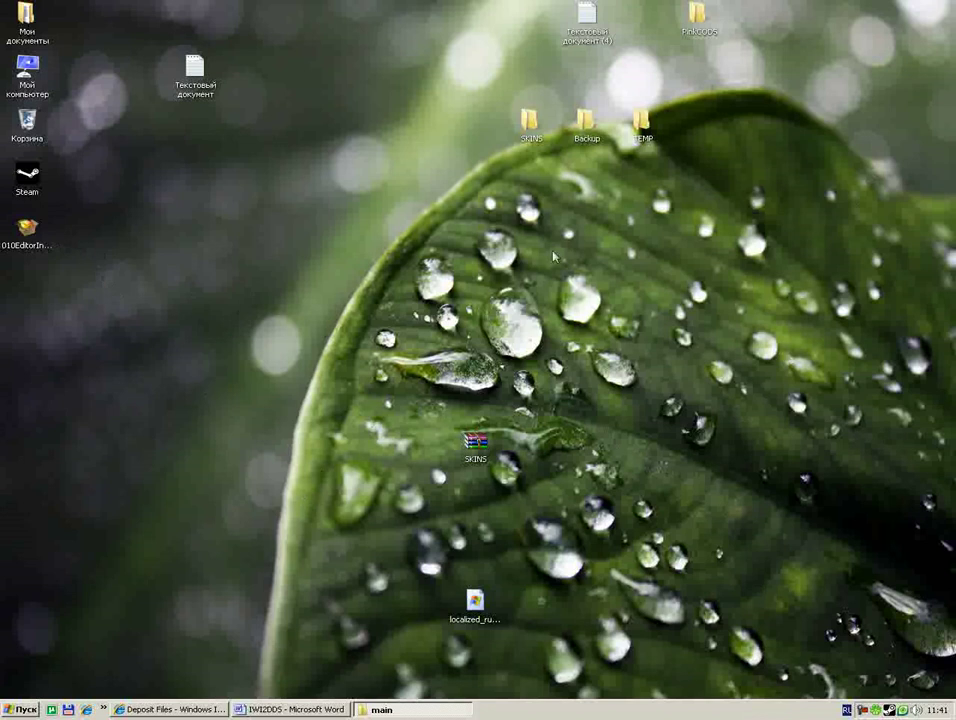
{"action": "double_click", "coordinate": [533, 135]}
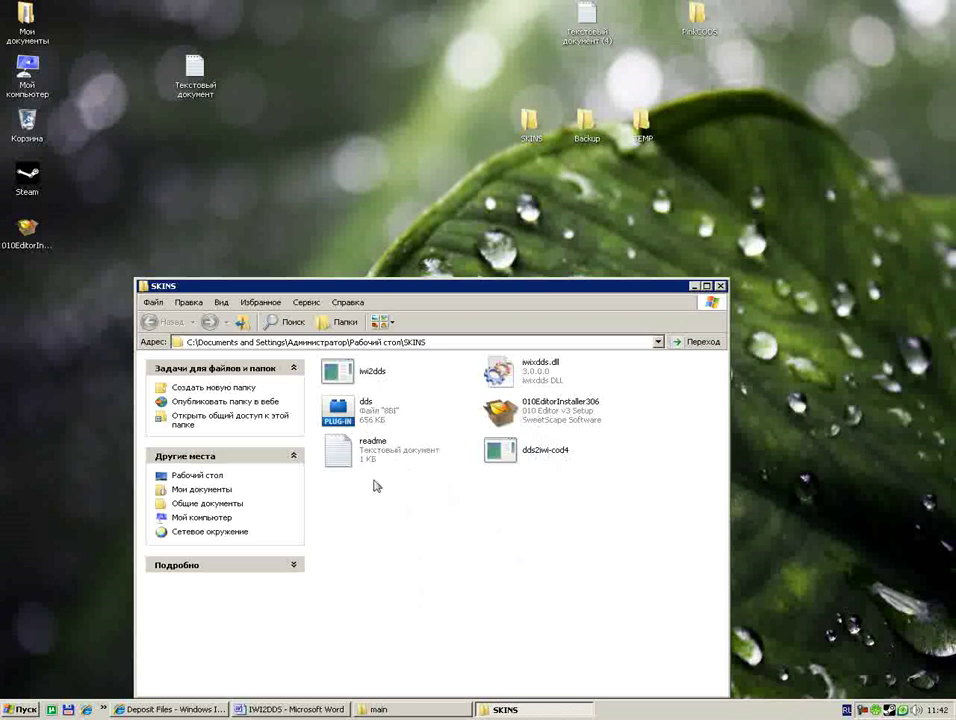
Switch to the IWI2DDS Word document, examine its list of required tools, and return to the SKINS folder
{"action": "left_click", "coordinate": [293, 712]}
{"action": "left_click_drag", "start_coordinate": [193, 147], "coordinate": [304, 146]}
{"action": "left_click_drag", "start_coordinate": [194, 172], "coordinate": [448, 179]}
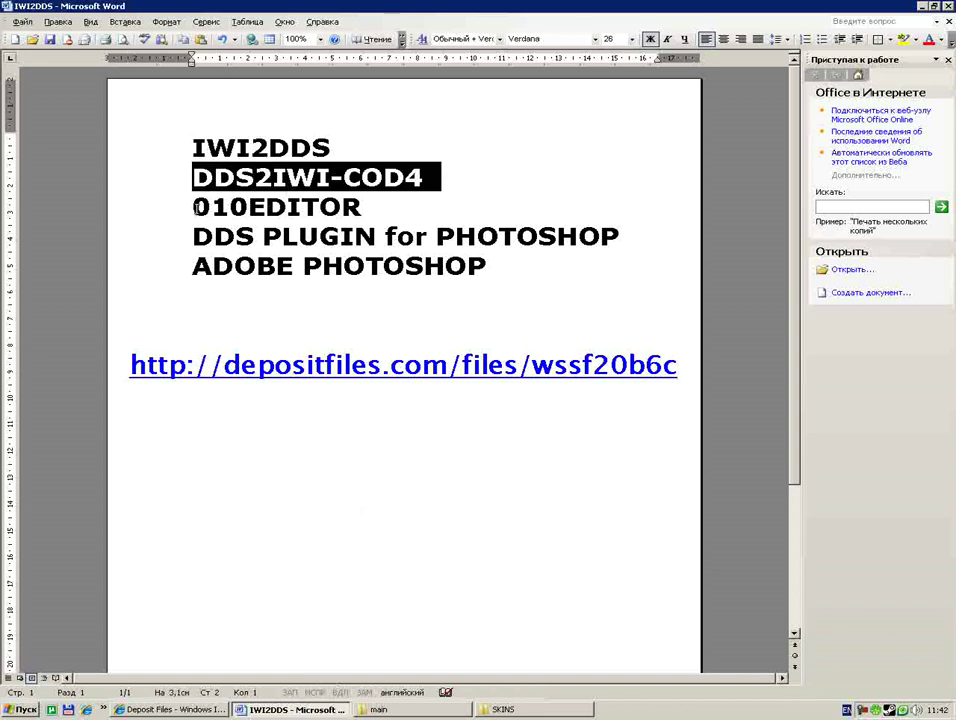
{"action": "left_click_drag", "start_coordinate": [196, 206], "coordinate": [567, 236]}
{"action": "left_click_drag", "start_coordinate": [506, 272], "coordinate": [215, 272]}
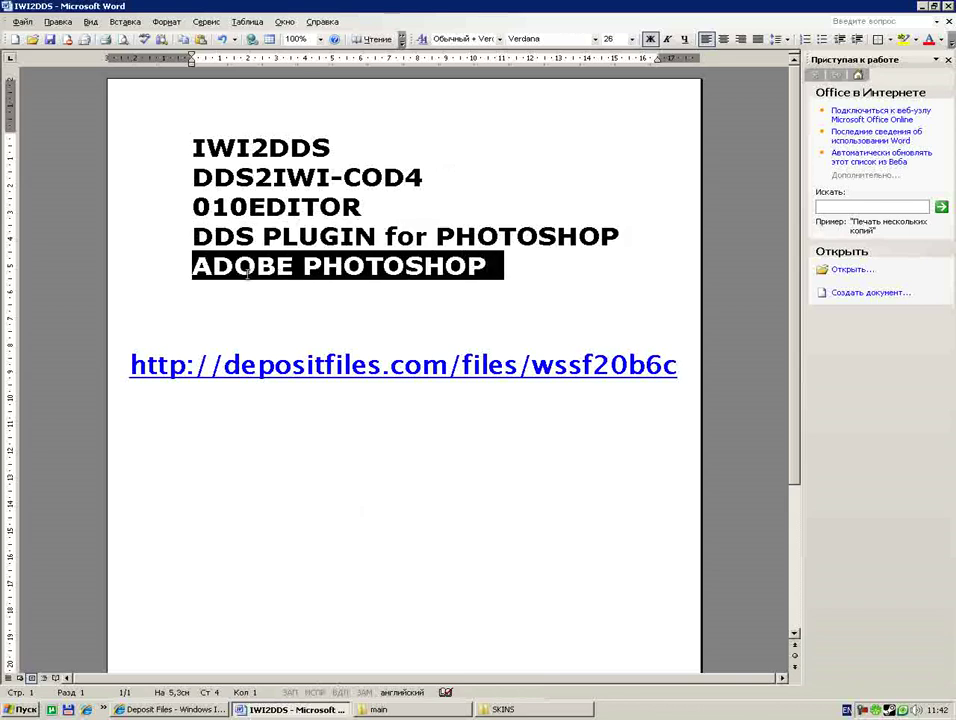
{"action": "left_click", "coordinate": [227, 447]}
{"action": "left_click", "coordinate": [500, 709]}
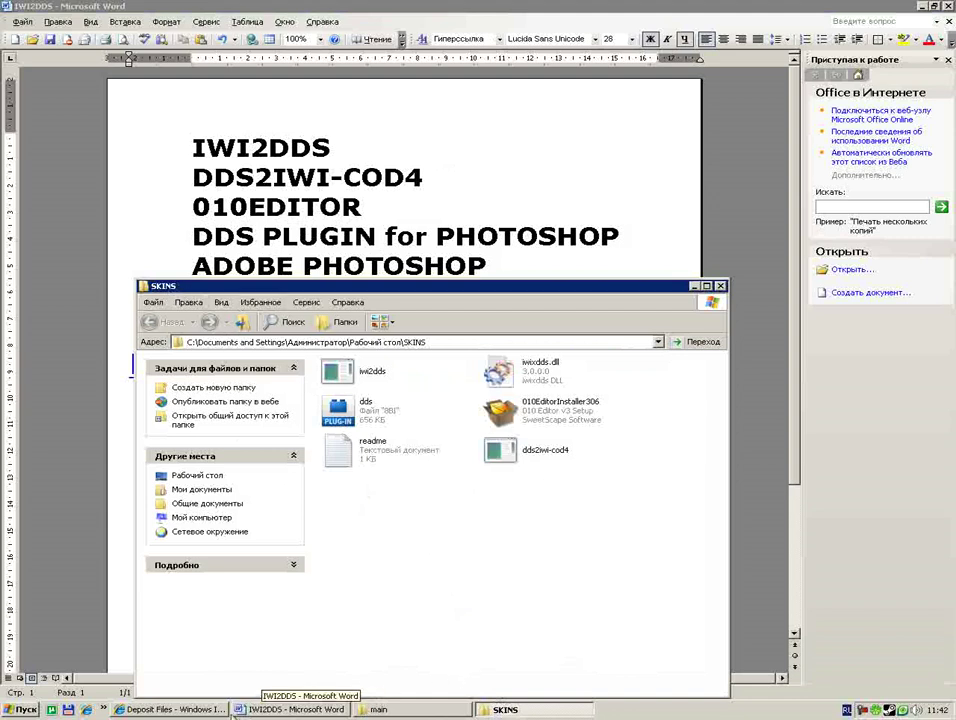
Copy the SKINS.zip download link from the Deposit Files page and highlight the matching link in the IWI2DDS Word document
{"action": "left_click", "coordinate": [196, 709]}
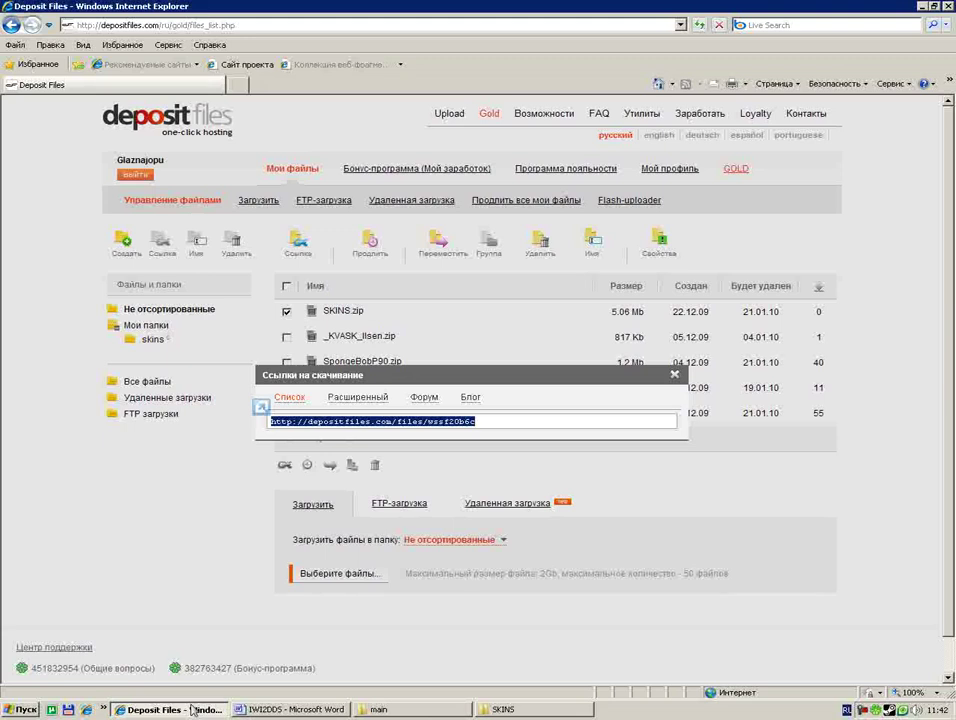
{"action": "right_click", "coordinate": [474, 424]}
{"action": "left_click", "coordinate": [512, 442]}
{"action": "left_click", "coordinate": [330, 709]}
{"action": "left_click_drag", "start_coordinate": [130, 363], "coordinate": [692, 366]}
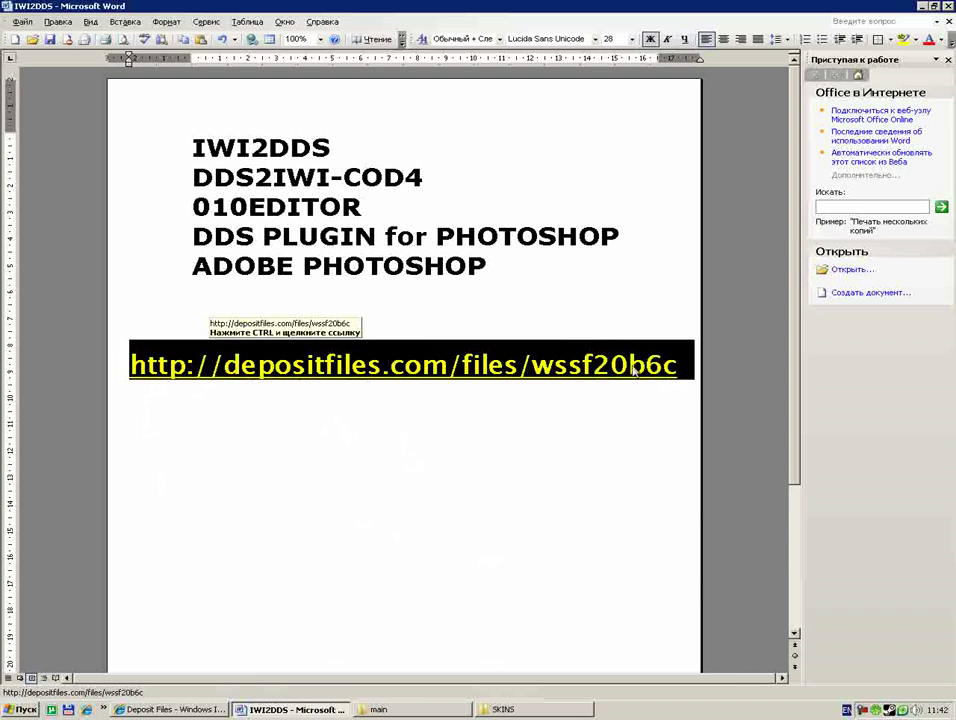
Minimize the open windows, reopen the SKINS folder from the desktop to view its files, and close it
{"action": "left_click", "coordinate": [341, 418]}
{"action": "left_click", "coordinate": [923, 6]}
{"action": "left_click", "coordinate": [923, 7]}
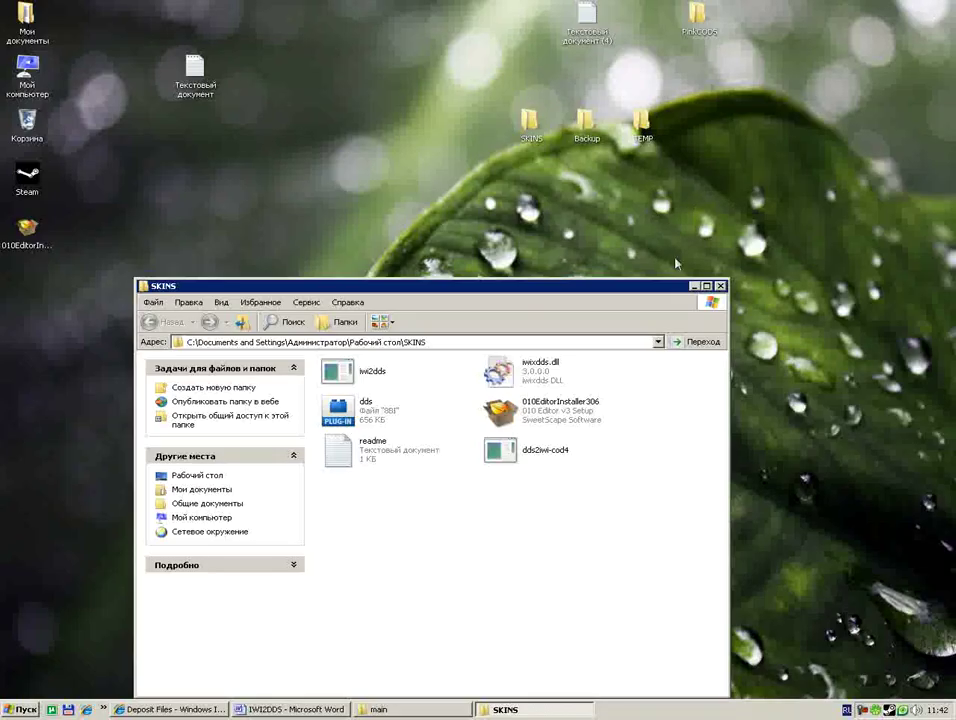
{"action": "left_click", "coordinate": [694, 287]}
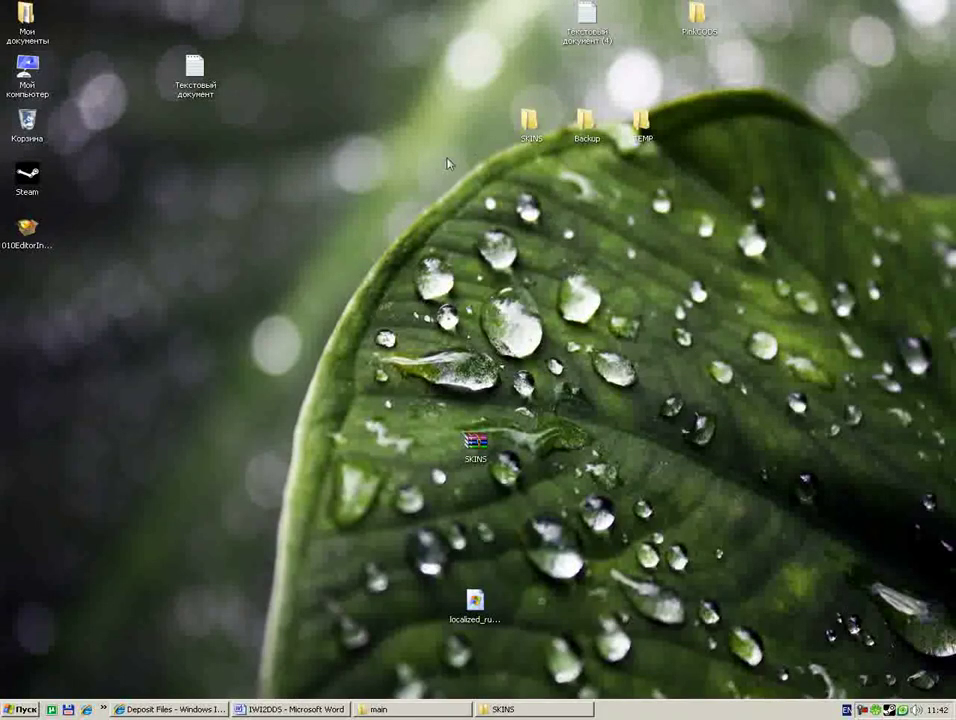
{"action": "left_click", "coordinate": [529, 128]}
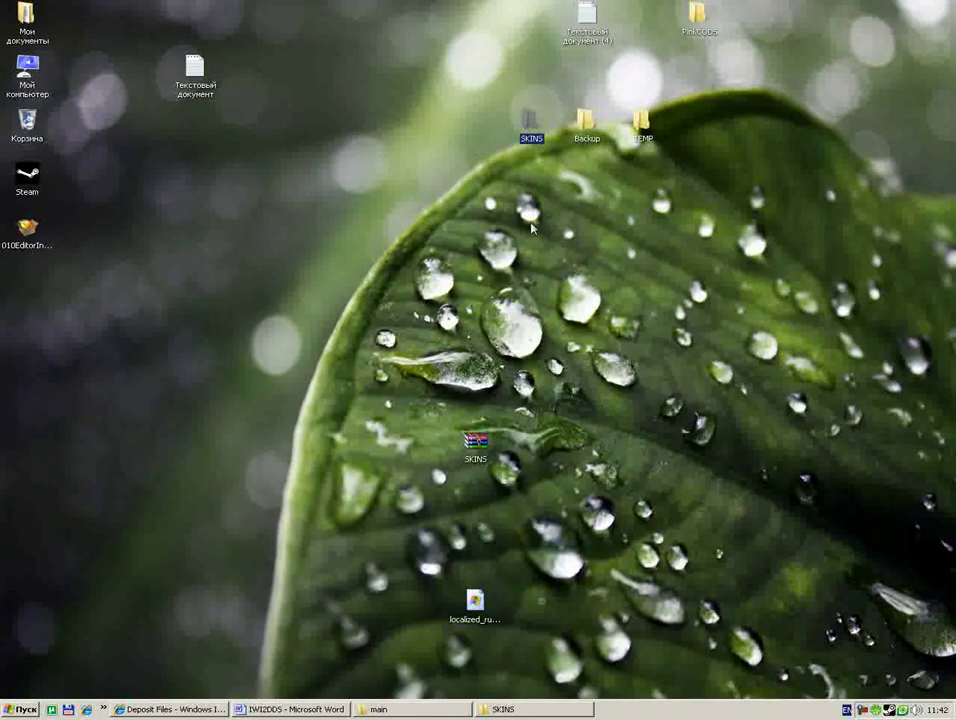
{"action": "double_click", "coordinate": [529, 128]}
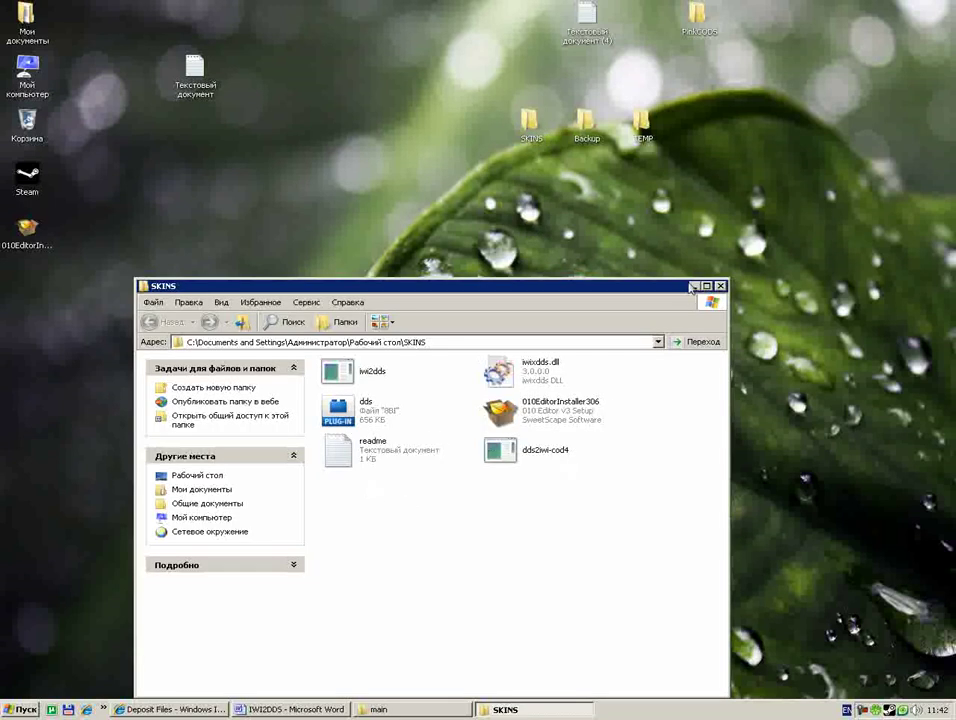
{"action": "left_click", "coordinate": [720, 286]}
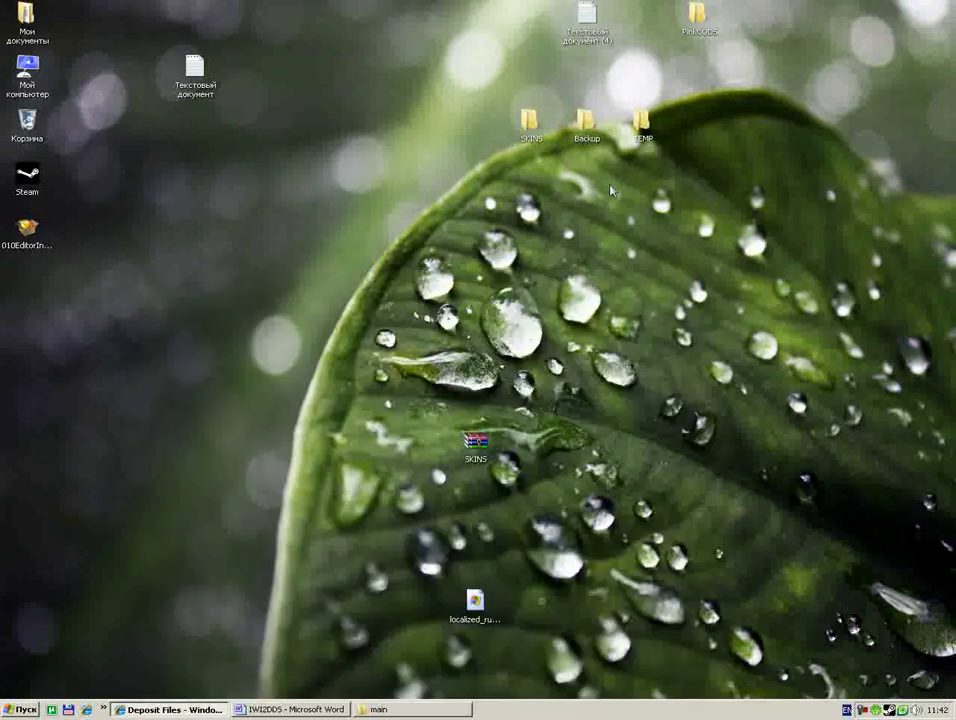
Open the Backup and TEMP folders on the desktop one after the other, look inside, and close them
{"action": "double_click", "coordinate": [586, 122]}
{"action": "left_click", "coordinate": [640, 71]}
{"action": "left_click", "coordinate": [949, 7]}
{"action": "double_click", "coordinate": [640, 124]}
{"action": "left_click", "coordinate": [684, 102]}
Move the localized_russian_iw16.iwd file to the lower-left corner of the desktop and deselect it
{"action": "left_click", "coordinate": [478, 619]}
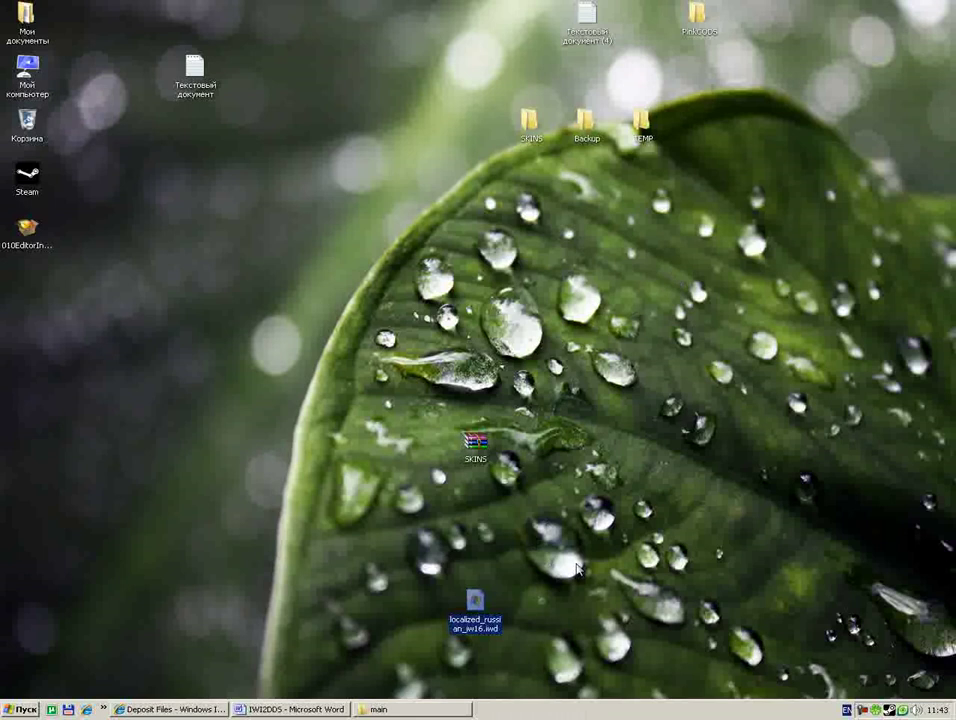
{"action": "left_click_drag", "start_coordinate": [470, 607], "coordinate": [22, 660]}
{"action": "left_click", "coordinate": [218, 652]}
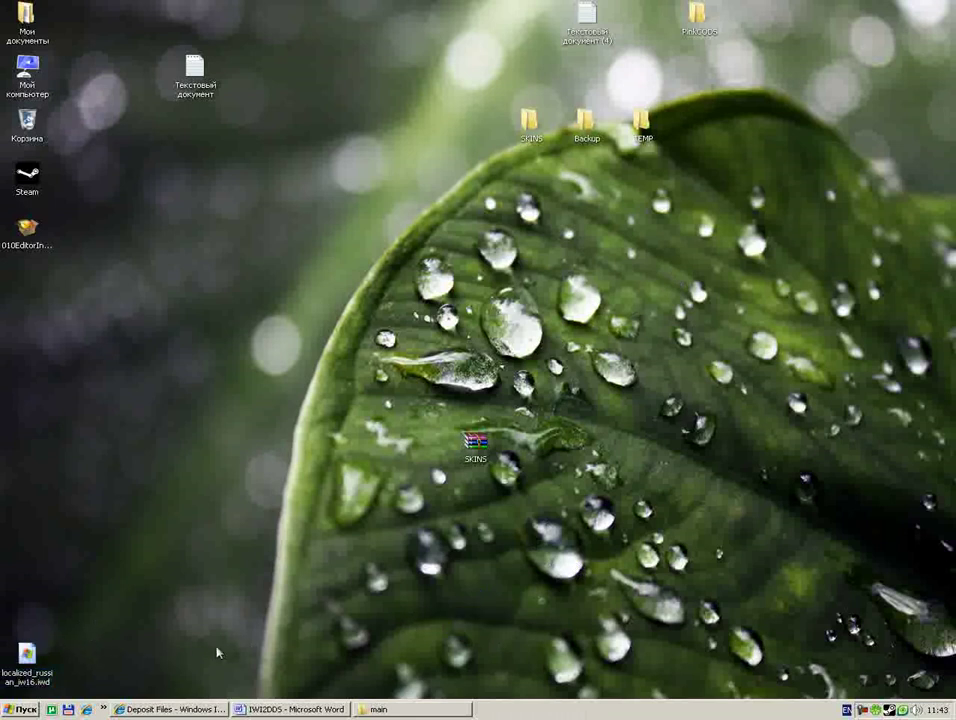
Browse from My Computer to the folder D:\Program Files\Steam\SteamApps\common\call of duty modern warfare 2
{"action": "left_click", "coordinate": [420, 710]}
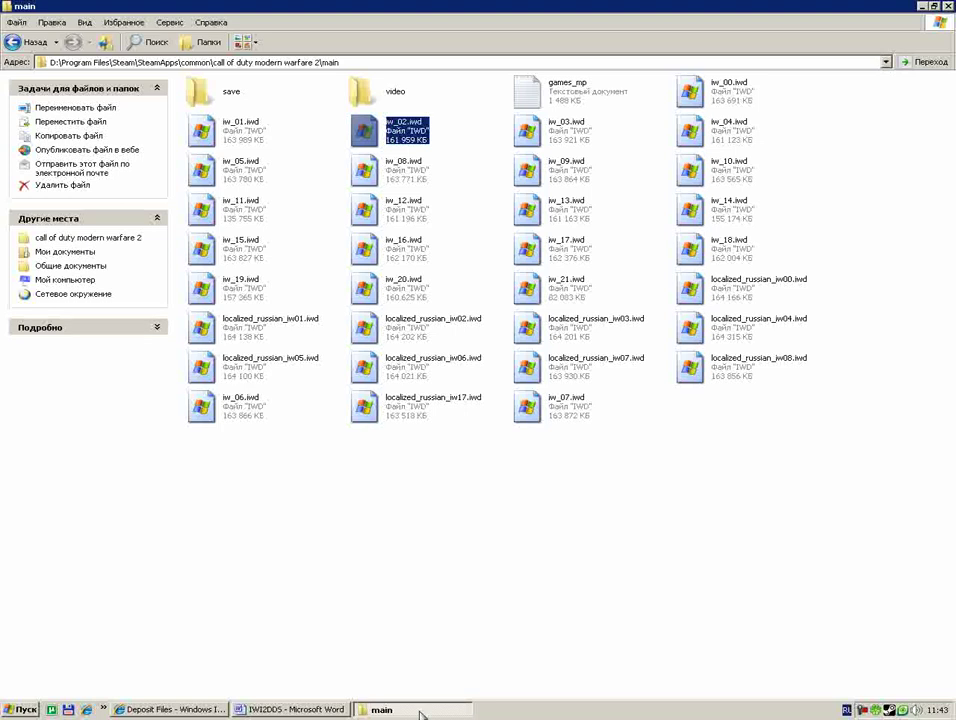
{"action": "left_click", "coordinate": [421, 713]}
{"action": "double_click", "coordinate": [27, 70]}
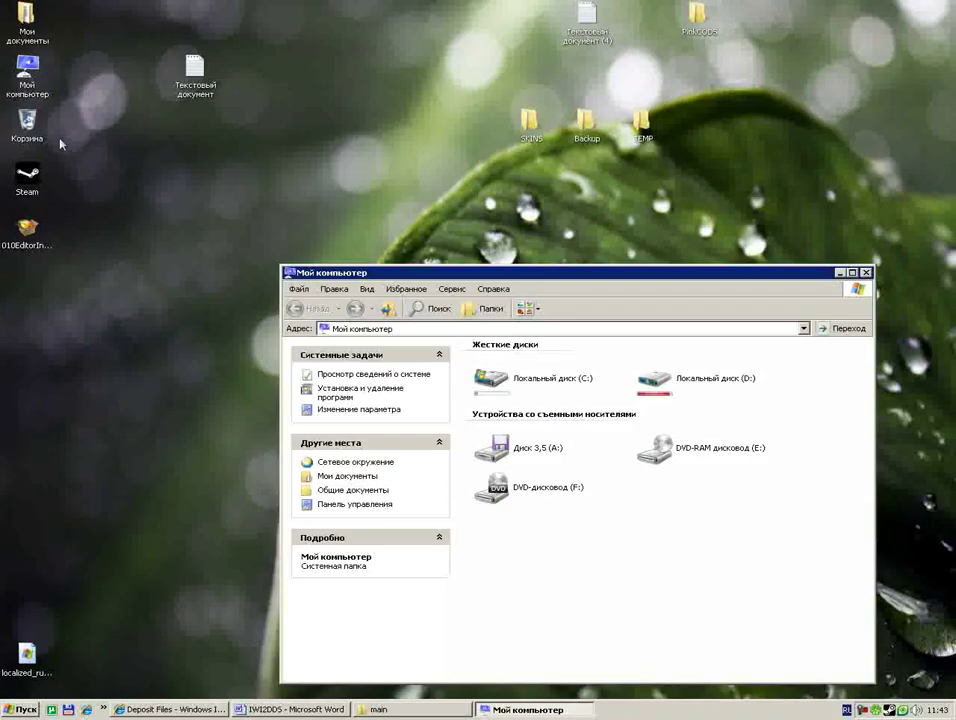
{"action": "double_click", "coordinate": [660, 378]}
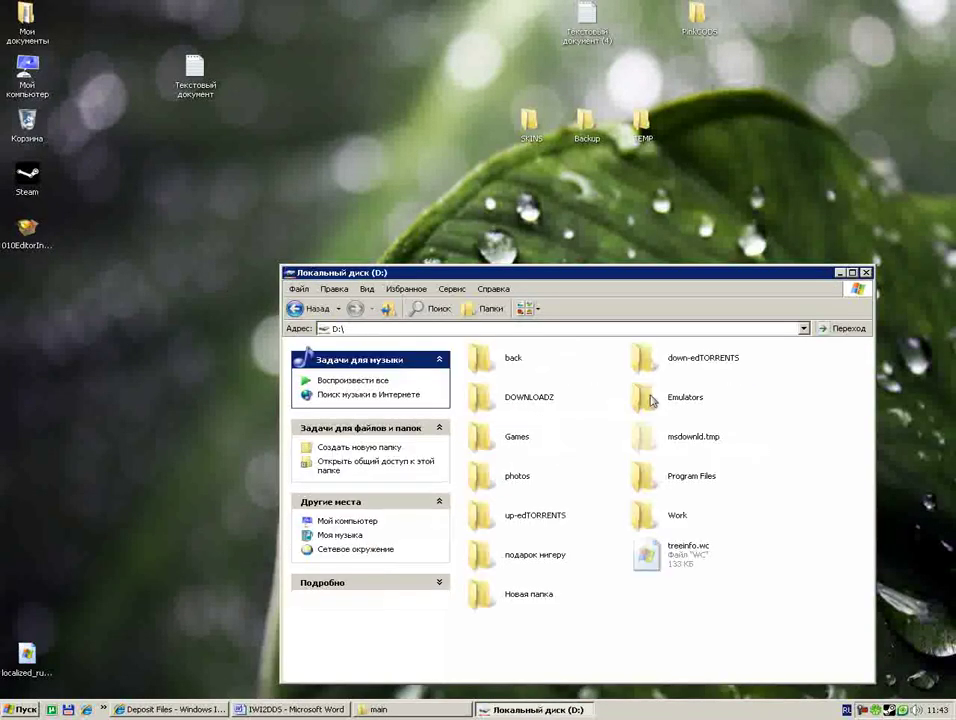
{"action": "double_click", "coordinate": [645, 478]}
{"action": "double_click", "coordinate": [668, 446]}
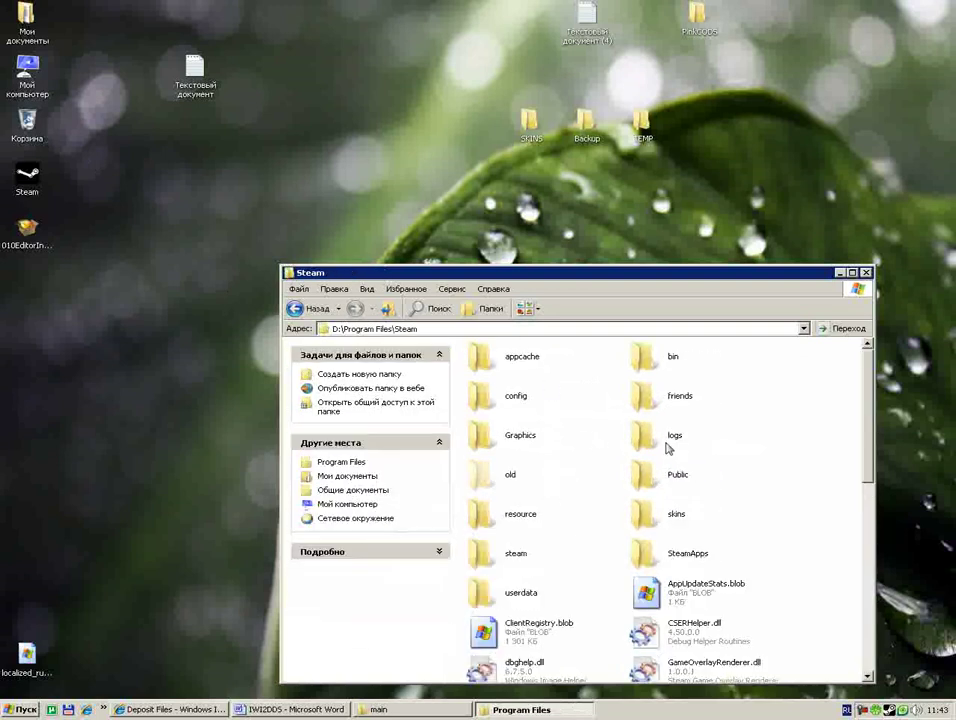
{"action": "double_click", "coordinate": [648, 557]}
{"action": "double_click", "coordinate": [495, 360]}
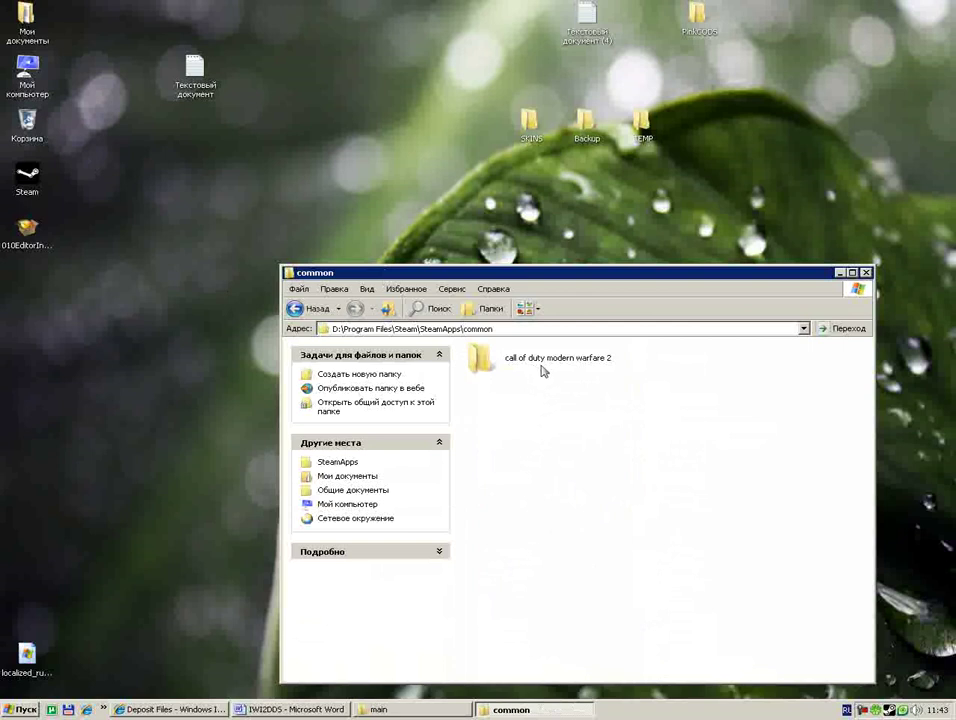
{"action": "double_click", "coordinate": [543, 368]}
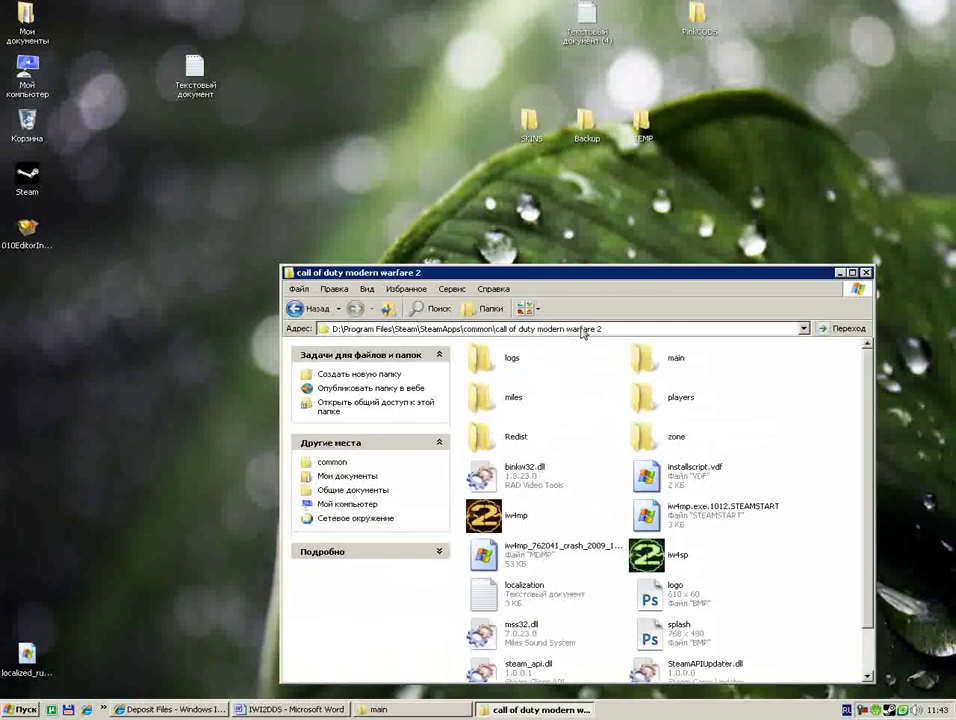
Copy the call of duty modern warfare 2 folder path and paste it below the link in the IWI2DDS Word document
{"action": "left_click", "coordinate": [447, 329]}
{"action": "key", "text": "ctrl+c"}
{"action": "right_click", "coordinate": [416, 334]}
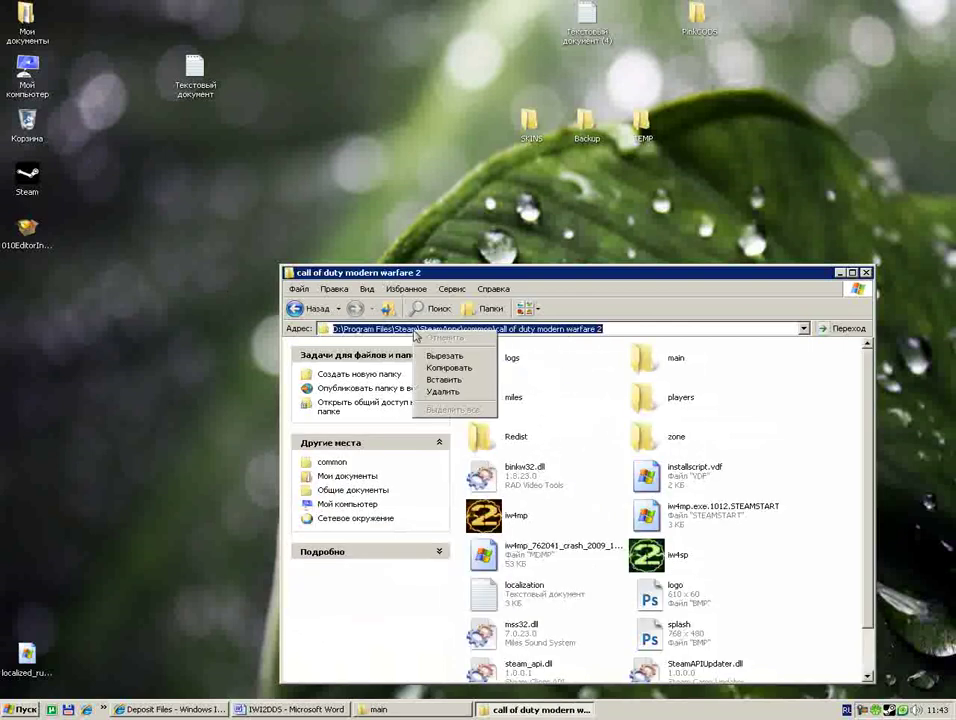
{"action": "left_click", "coordinate": [448, 368]}
{"action": "left_click", "coordinate": [295, 709]}
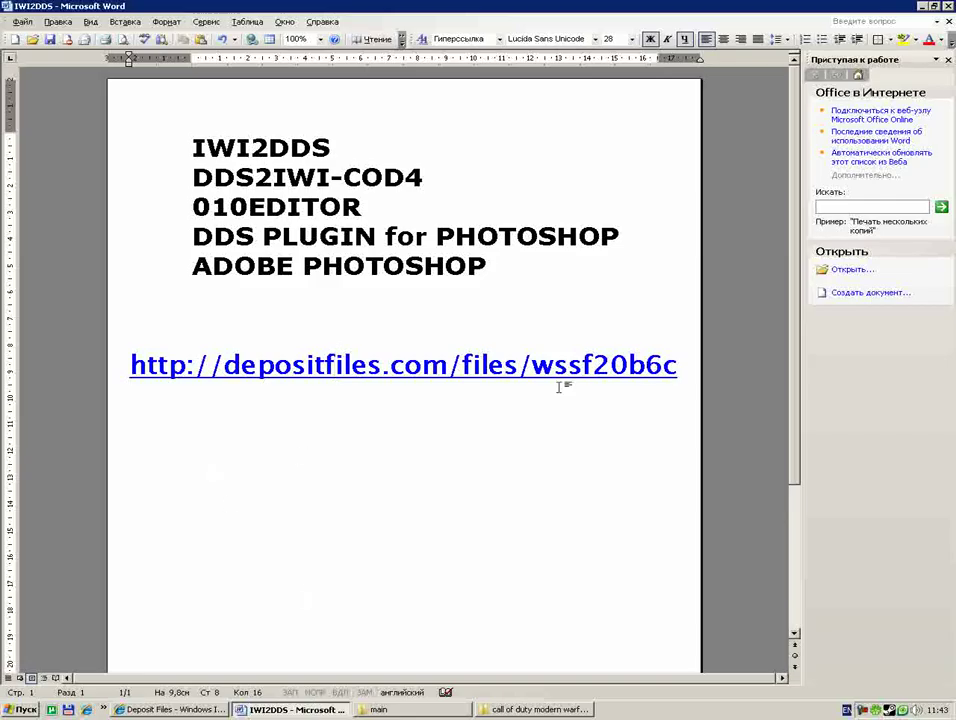
{"action": "left_click", "coordinate": [679, 370]}
{"action": "left_click", "coordinate": [442, 474]}
{"action": "right_click", "coordinate": [442, 475]}
{"action": "left_click", "coordinate": [485, 518]}
Highlight the pasted folder path and change its drive letter to C
{"action": "left_click_drag", "start_coordinate": [138, 445], "coordinate": [425, 604]}
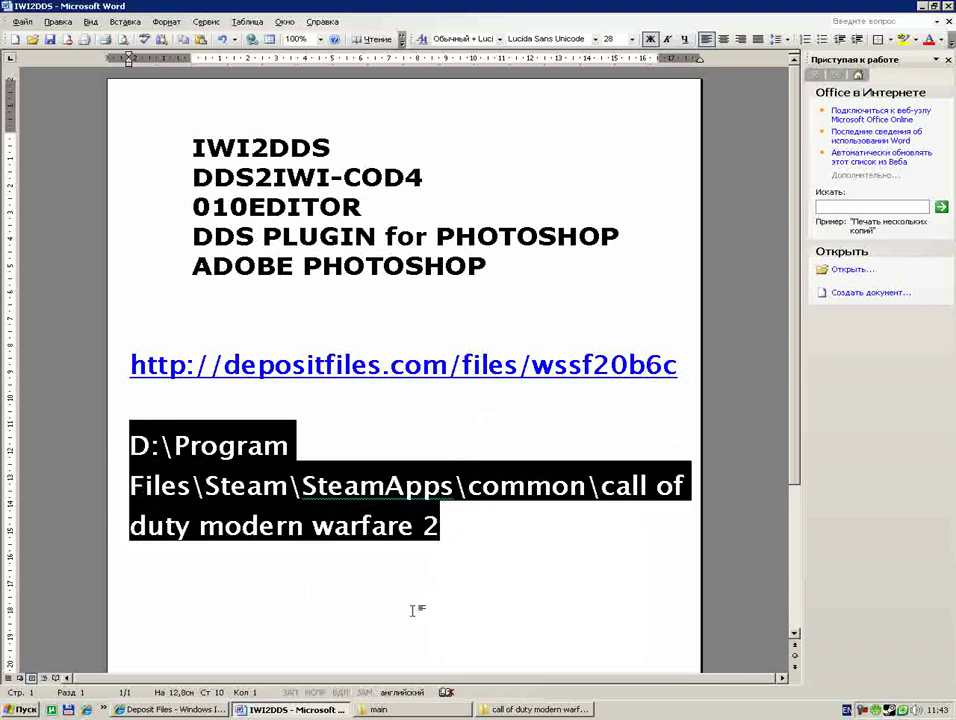
{"action": "left_click", "coordinate": [155, 446]}
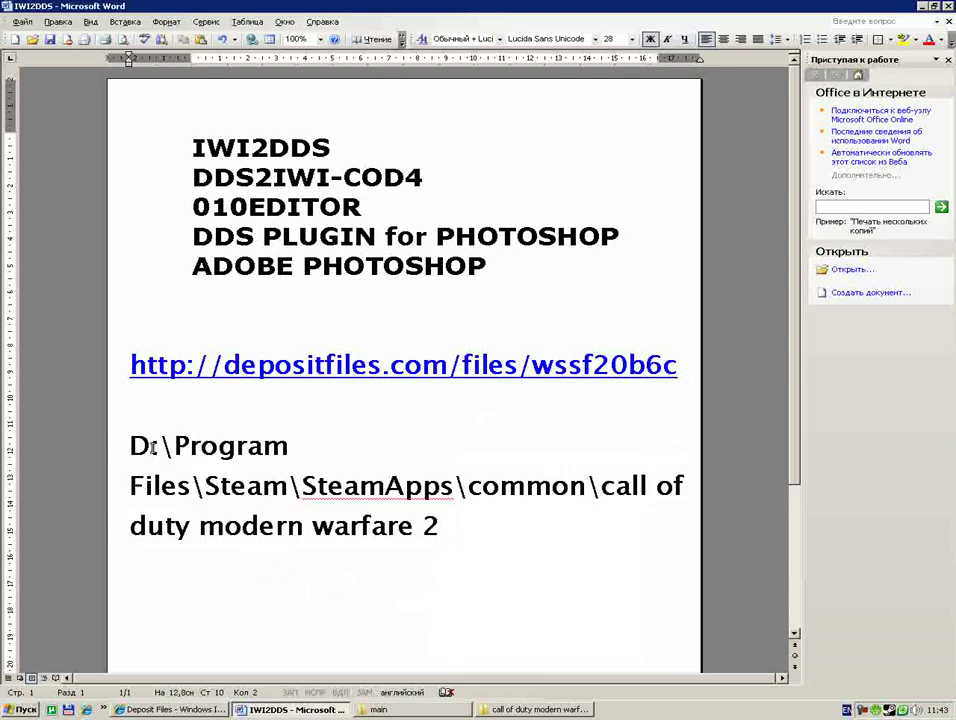
{"action": "key", "text": "BackSpace"}
{"action": "type", "text": "C"}
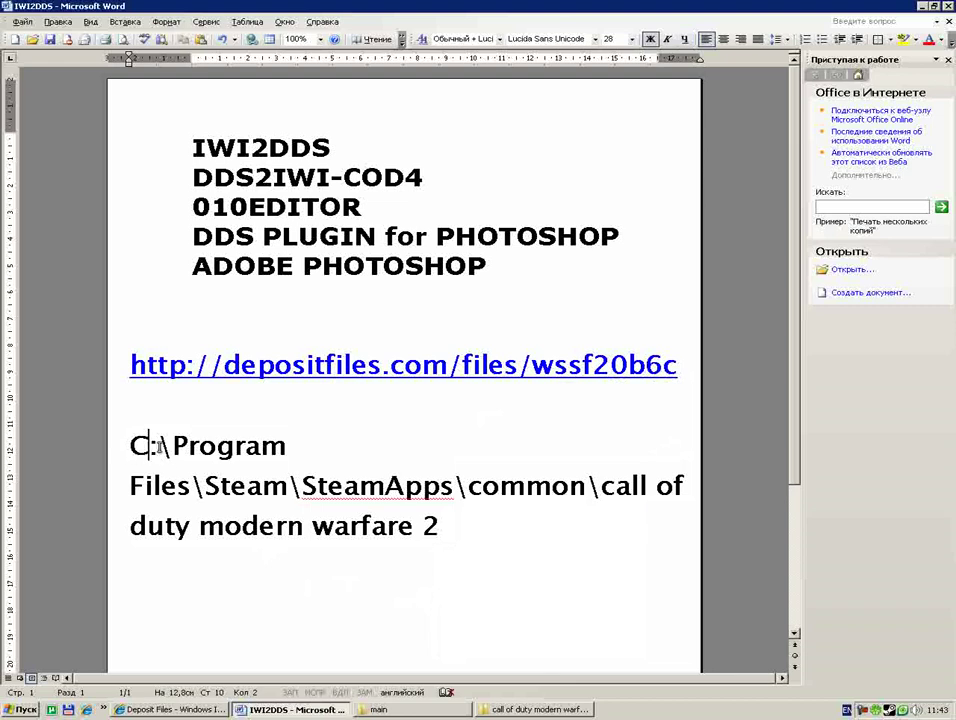
Cut the folder path out of the document and minimize the Word window
{"action": "left_click_drag", "start_coordinate": [440, 526], "coordinate": [132, 446]}
{"action": "key", "text": "ctrl+x"}
{"action": "left_click", "coordinate": [922, 6]}
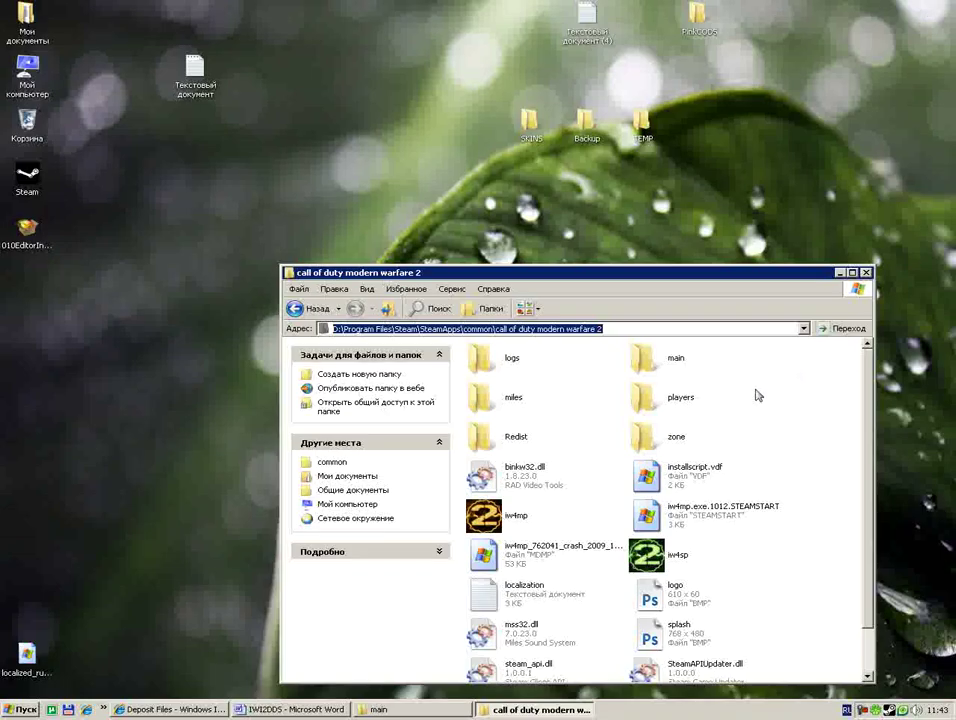
Maximize the call of duty modern warfare 2 window, open its main folder, and close the duplicate main window
{"action": "left_click", "coordinate": [851, 272]}
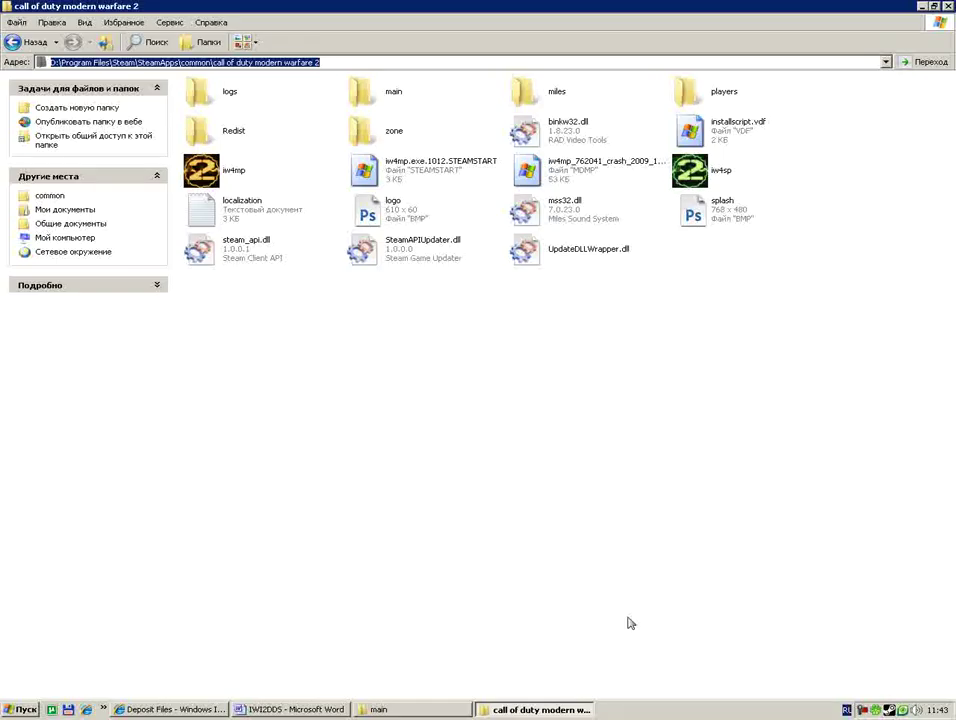
{"action": "double_click", "coordinate": [391, 89]}
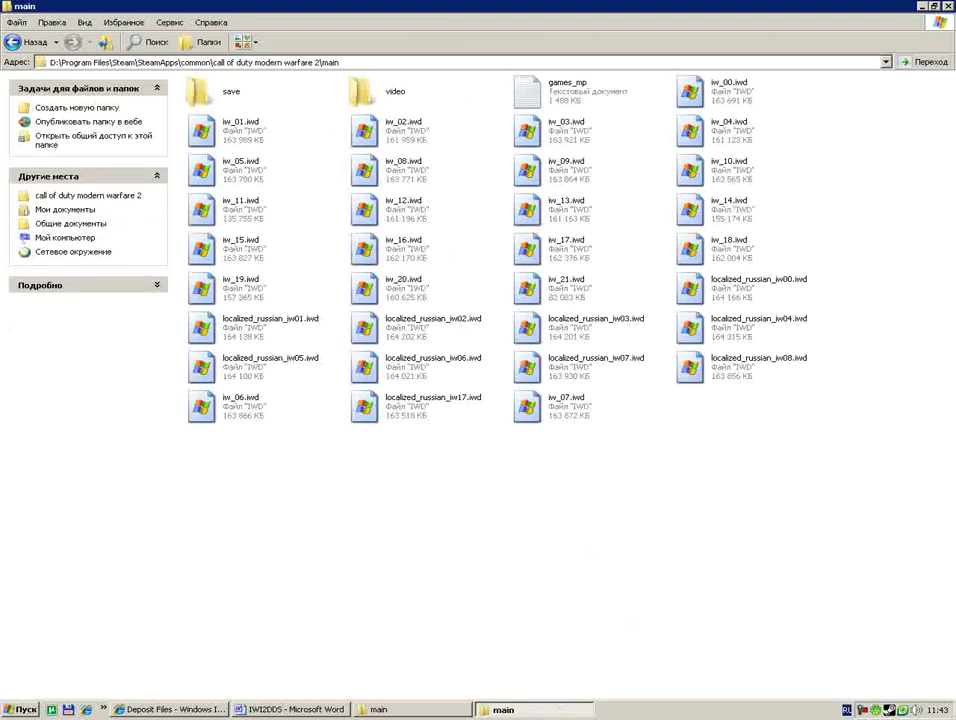
{"action": "right_click", "coordinate": [430, 709]}
{"action": "left_click", "coordinate": [455, 675]}
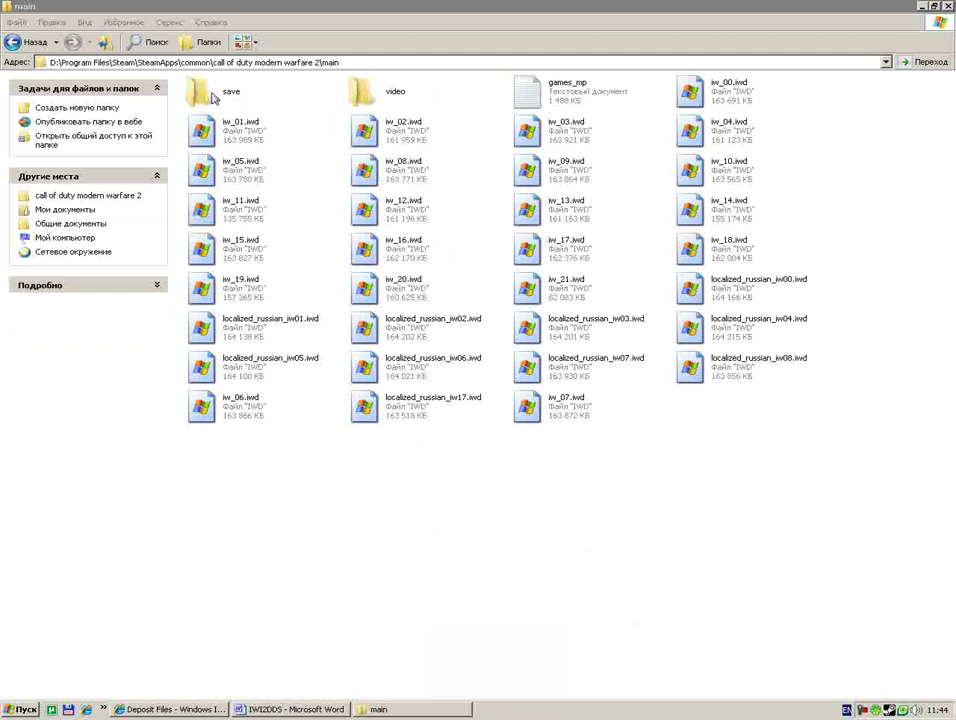
Copy the file name iw_01.iwd from the main folder and paste it below the link in the Word document
{"action": "right_click", "coordinate": [252, 131]}
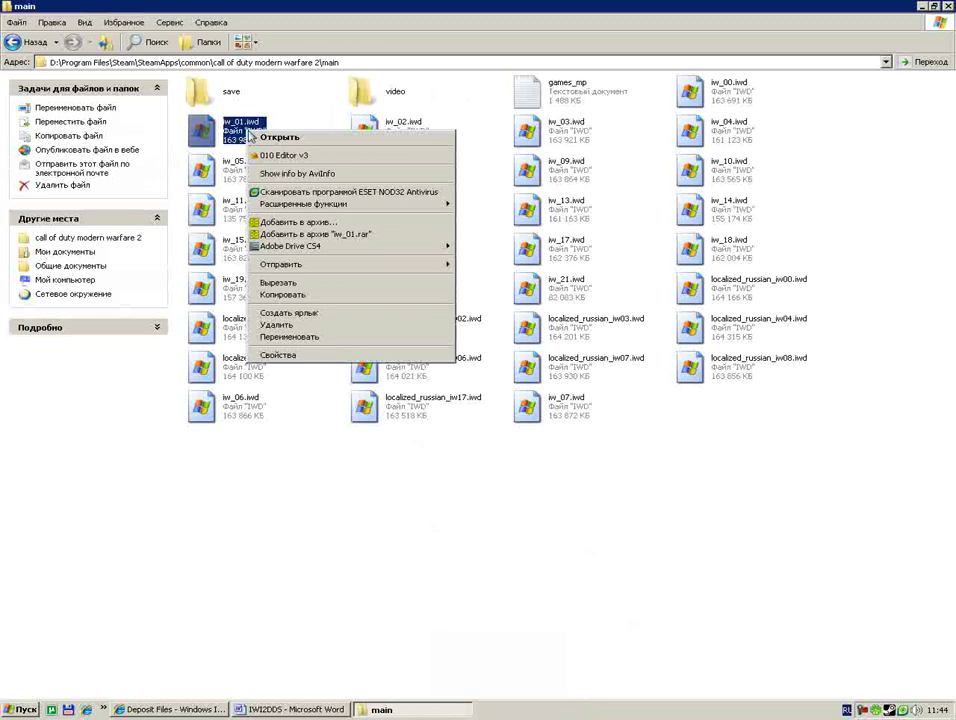
{"action": "left_click", "coordinate": [292, 336]}
{"action": "right_click", "coordinate": [256, 131]}
{"action": "left_click", "coordinate": [268, 166]}
{"action": "left_click", "coordinate": [340, 710]}
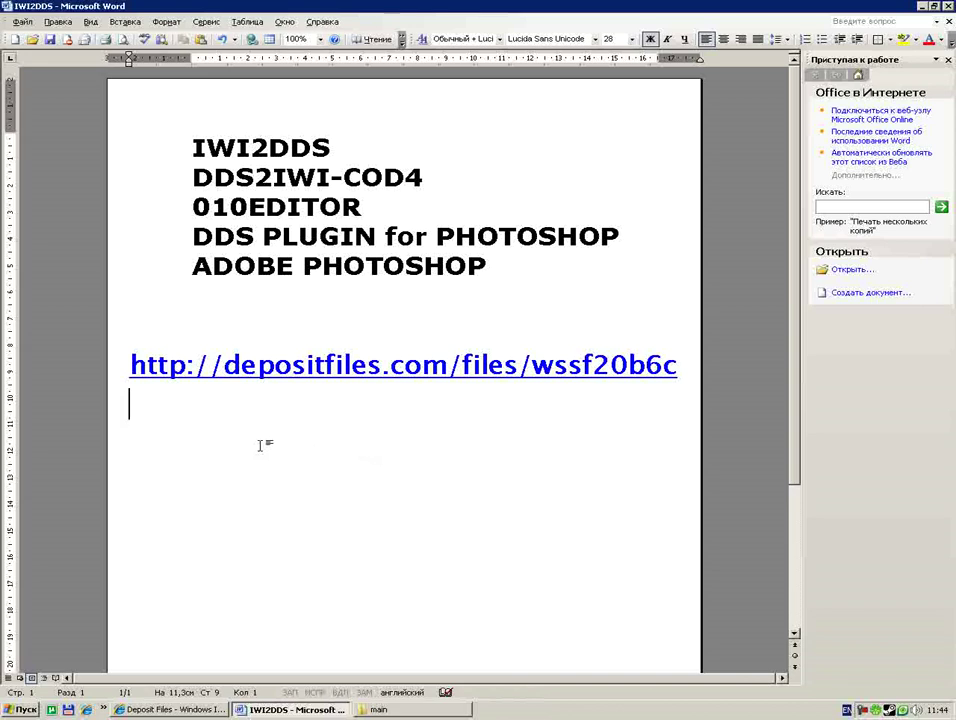
{"action": "right_click", "coordinate": [225, 446]}
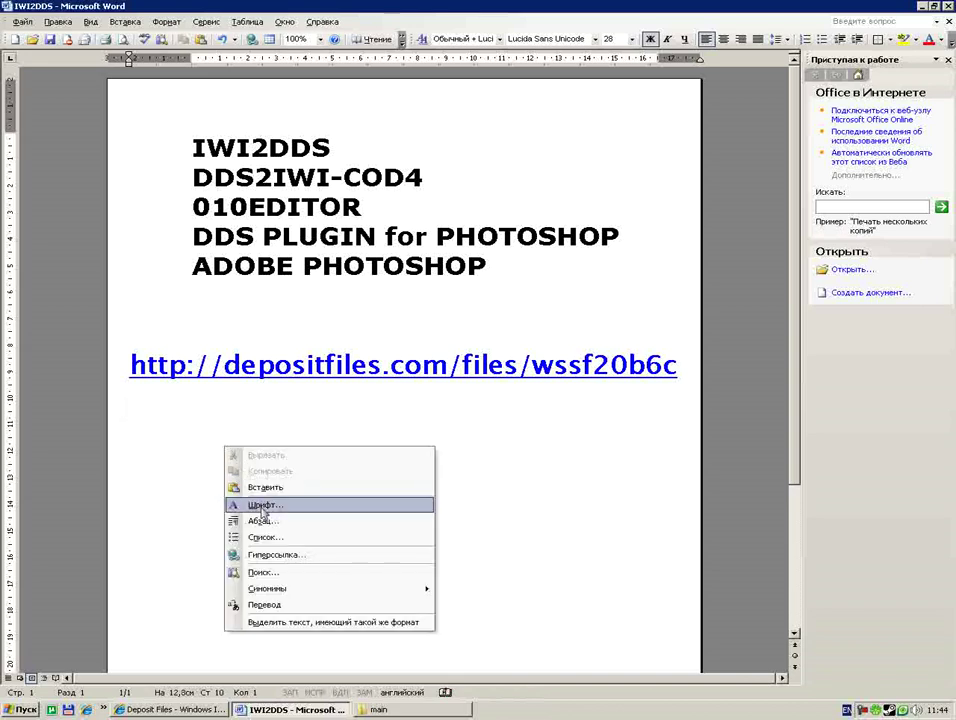
{"action": "left_click", "coordinate": [263, 488]}
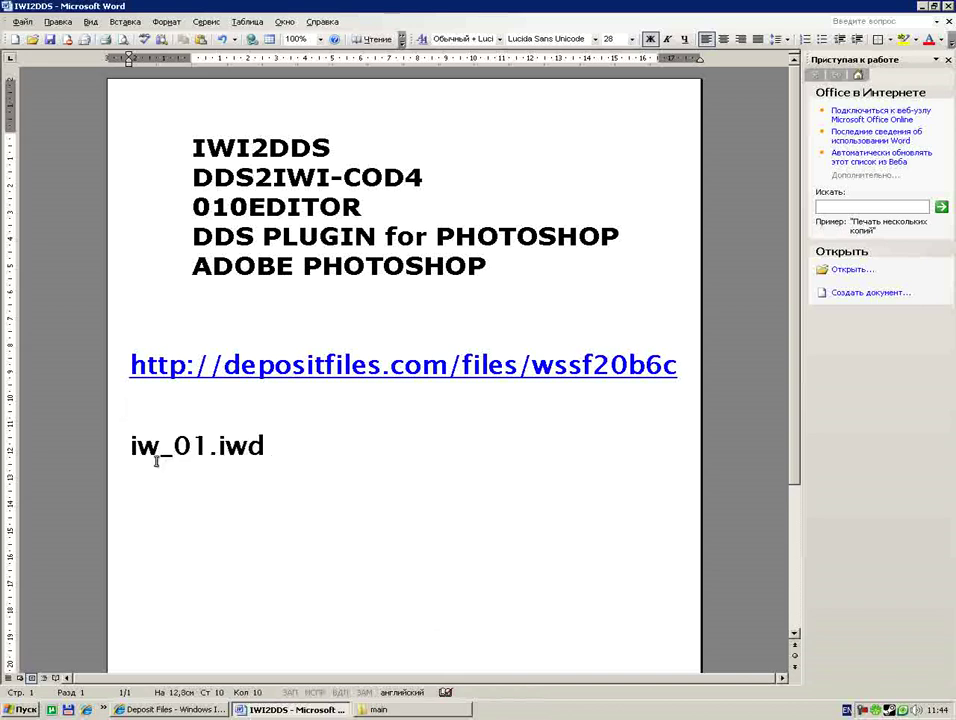
Change the number in the pasted file name to 02, 03 and 04 in turn, and select the whole name
{"action": "left_click", "coordinate": [208, 446]}
{"action": "key", "text": "BackSpace"}
{"action": "type", "text": "2"}
{"action": "key", "text": "BackSpace"}
{"action": "type", "text": "3"}
{"action": "key", "text": "BackSpace"}
{"action": "type", "text": "4"}
{"action": "left_click_drag", "start_coordinate": [270, 446], "coordinate": [137, 452]}
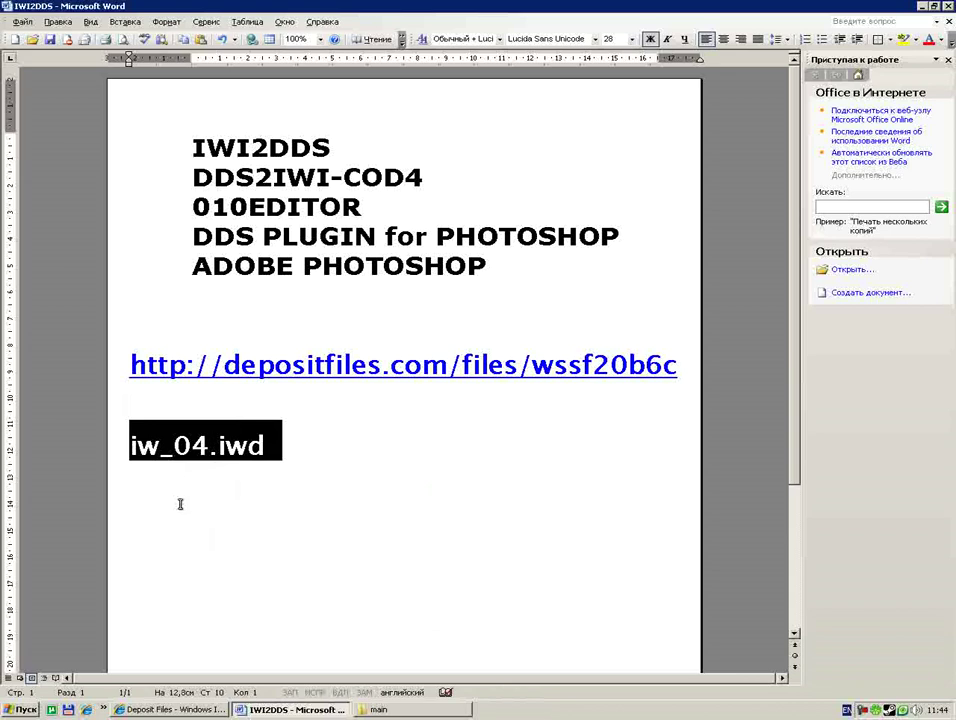
Open iw_01.iwd from the main folder with WinRAR archiver, without making it the default program for this file type
{"action": "key", "text": "alt+Tab"}
{"action": "right_click", "coordinate": [250, 135]}
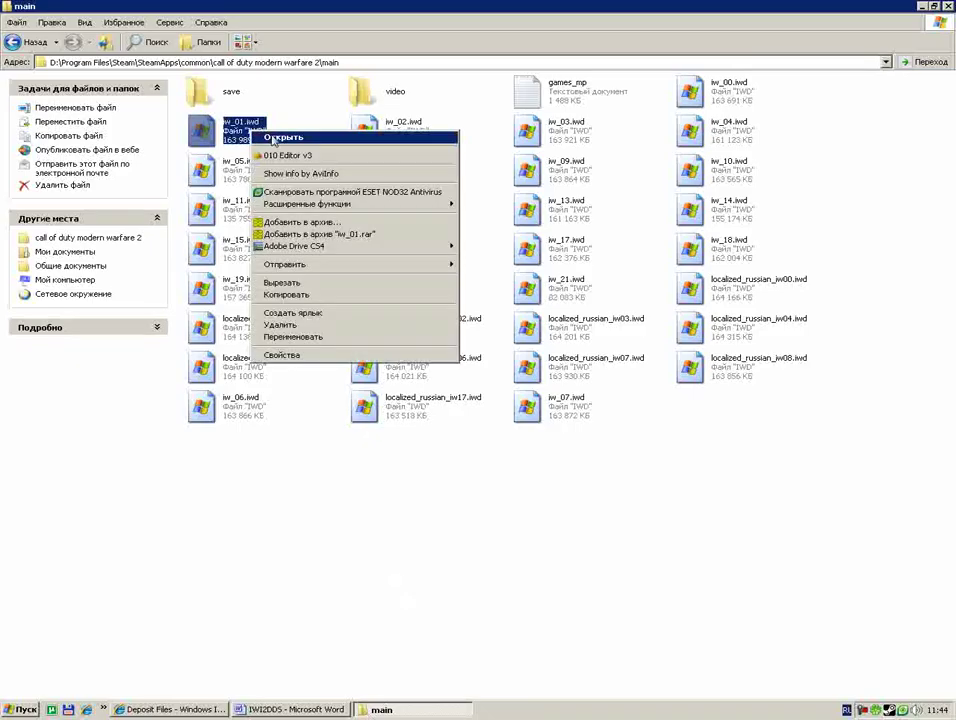
{"action": "left_click", "coordinate": [264, 141]}
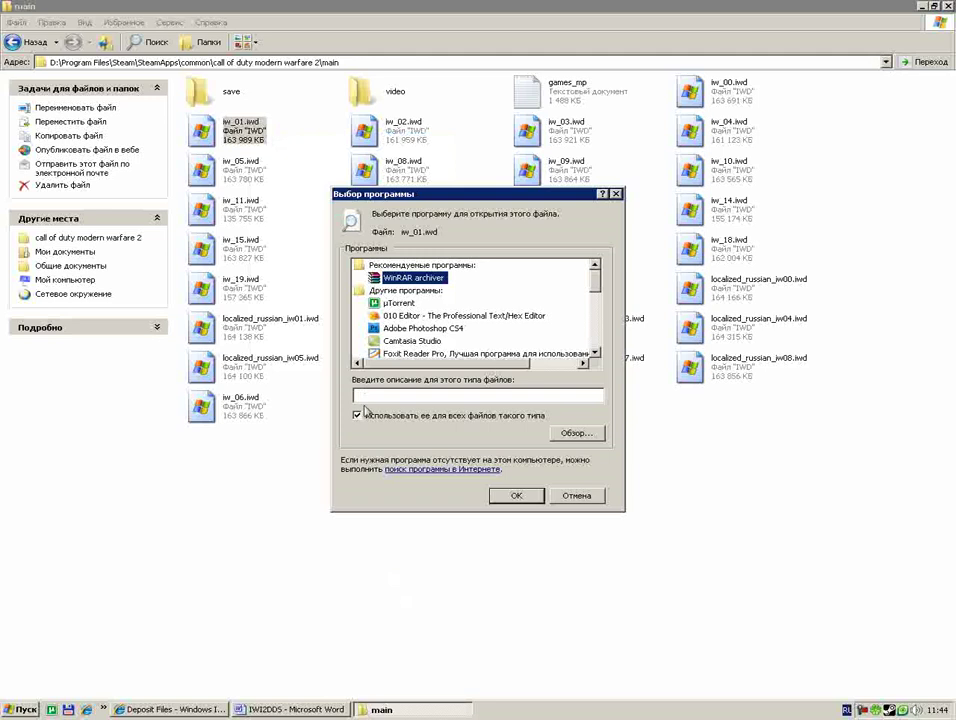
{"action": "left_click", "coordinate": [359, 416]}
{"action": "left_click", "coordinate": [400, 284]}
{"action": "left_click", "coordinate": [510, 495]}
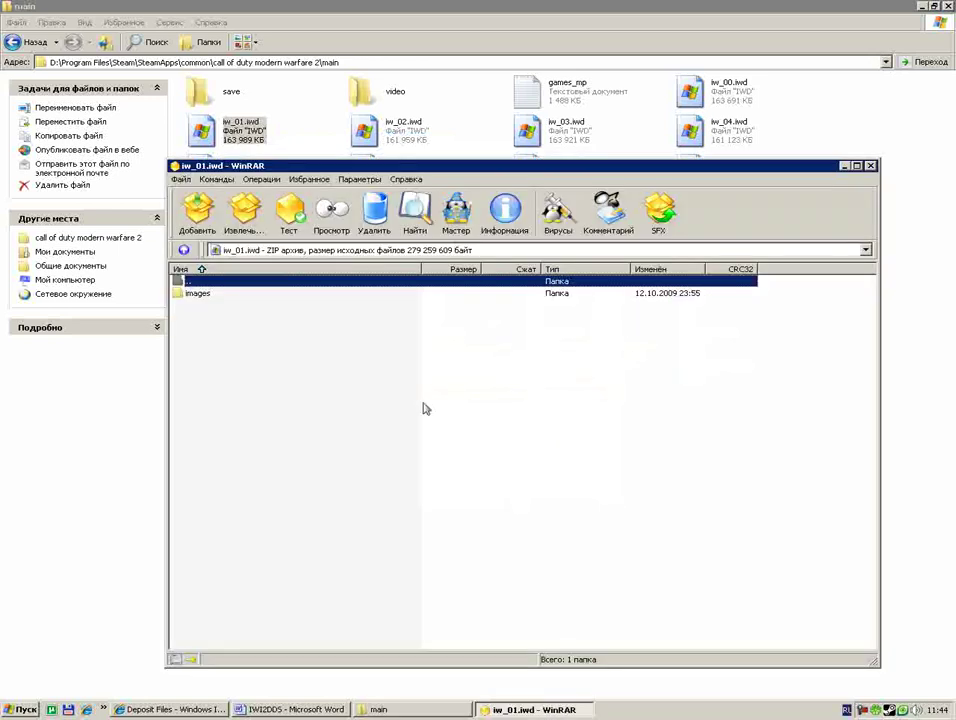
Look through the IWI files in the archive's images folder, and close WinRAR
{"action": "double_click", "coordinate": [200, 296]}
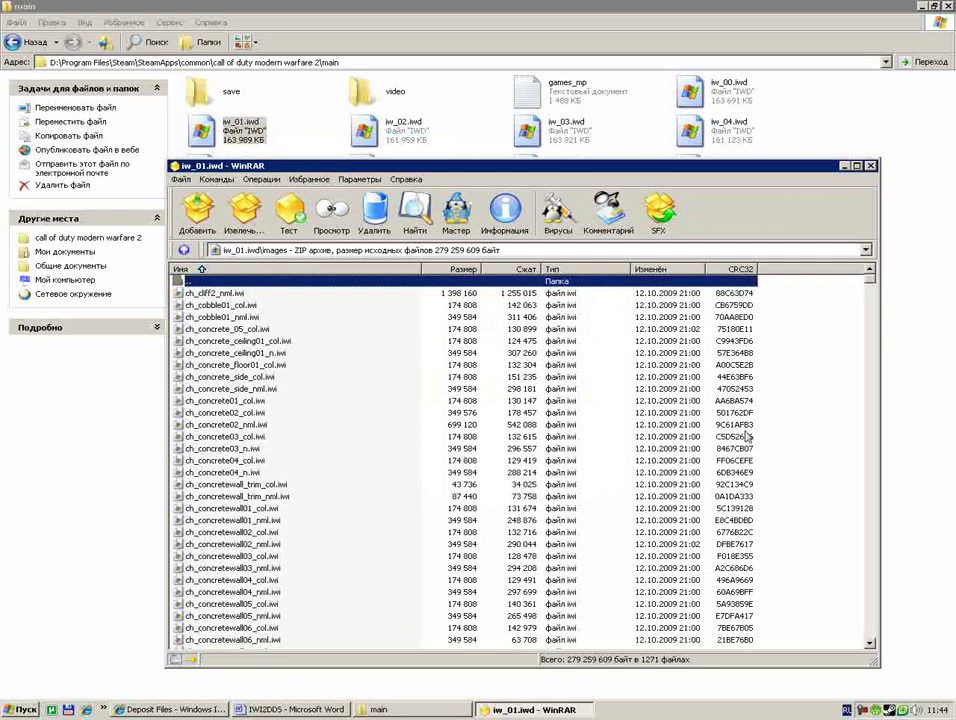
{"action": "left_click_drag", "start_coordinate": [870, 283], "coordinate": [874, 486]}
{"action": "scroll", "coordinate": [873, 508], "scroll_direction": "down", "scroll_amount": 10}
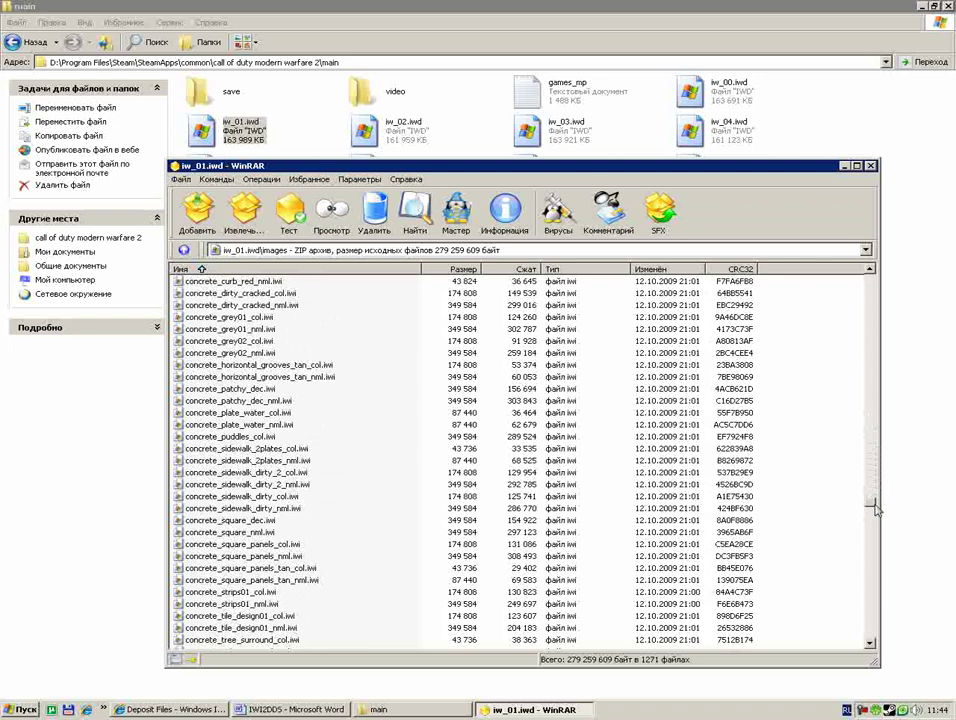
{"action": "left_click", "coordinate": [871, 166]}
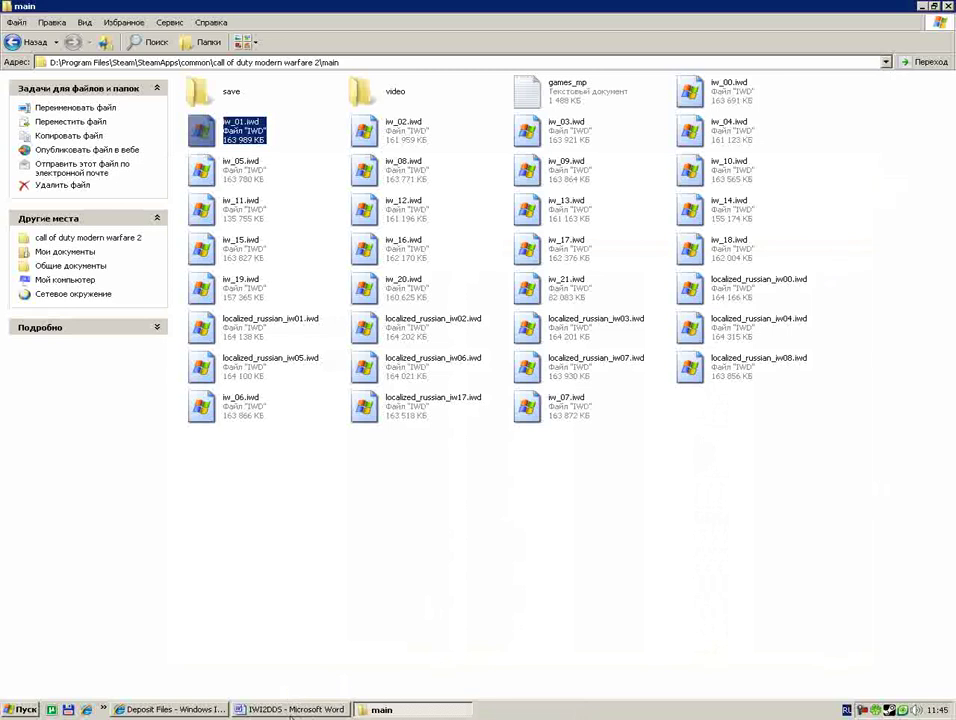
Copy the file name localized_russian_iw17.iwd from the main folder
{"action": "left_click", "coordinate": [290, 711]}
{"action": "left_click", "coordinate": [372, 710]}
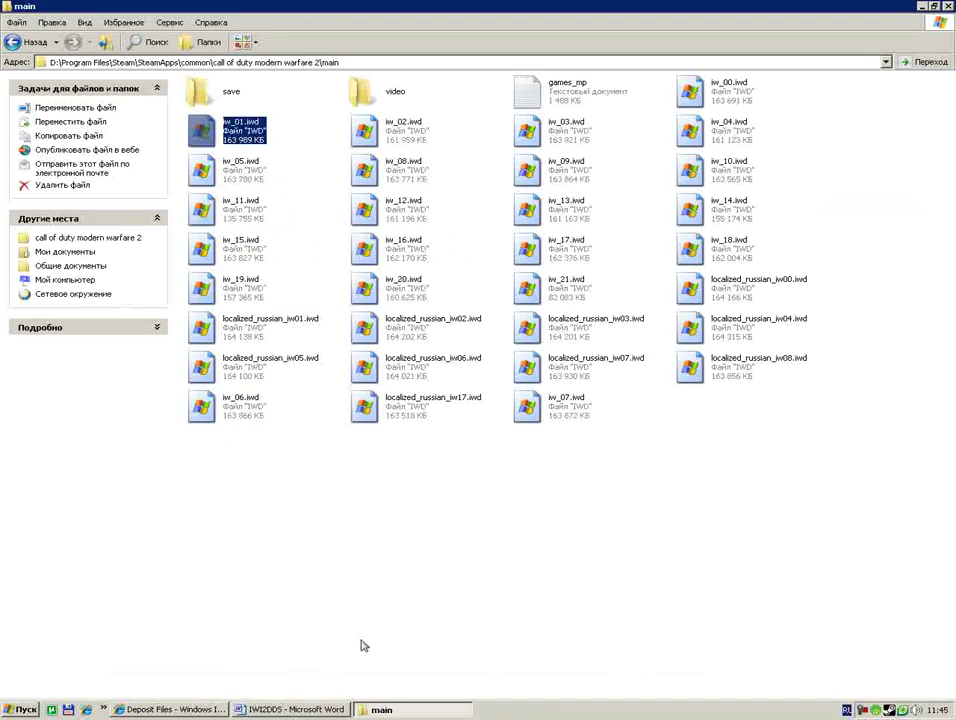
{"action": "right_click", "coordinate": [478, 398]}
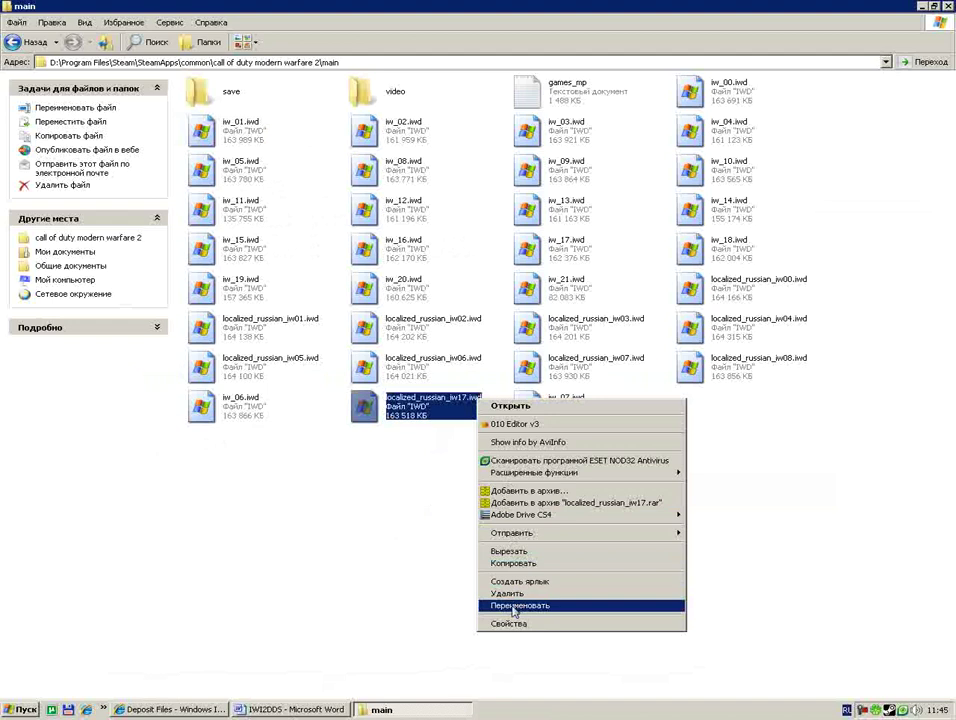
{"action": "left_click", "coordinate": [513, 606]}
{"action": "key", "text": "ctrl+c"}
{"action": "right_click", "coordinate": [493, 482]}
{"action": "left_click", "coordinate": [462, 451]}
Switch to the Word document and paste the copied file name two lines below iw_04.iwd
{"action": "key", "text": "alt+Tab"}
{"action": "left_click", "coordinate": [276, 447]}
{"action": "key", "text": "Return"}
{"action": "key", "text": "Return"}
{"action": "right_click", "coordinate": [190, 513]}
{"action": "left_click", "coordinate": [230, 369]}
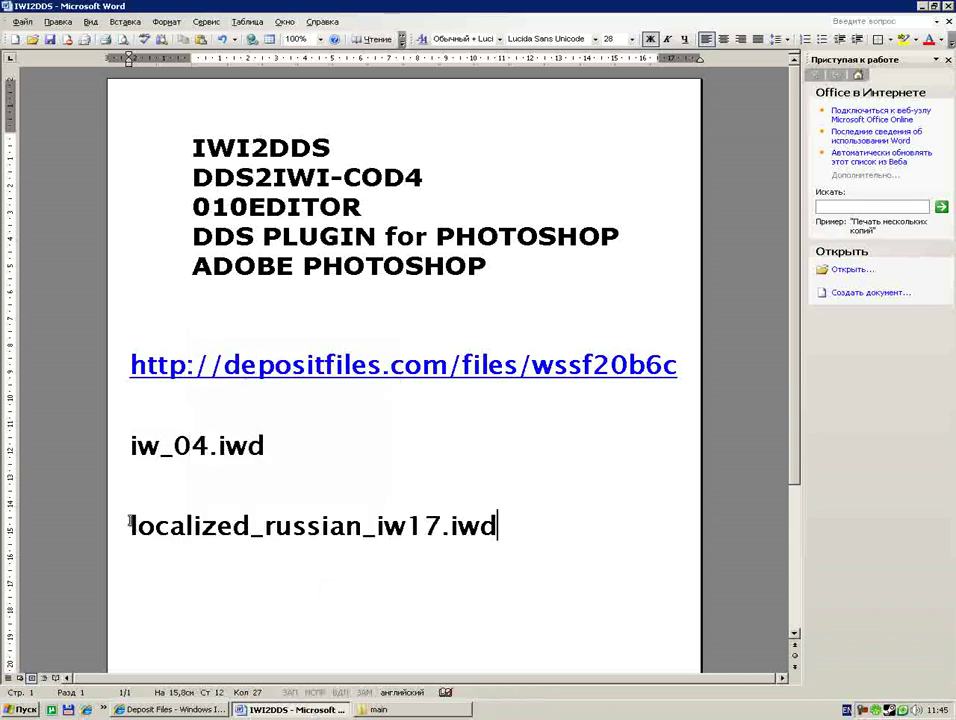
Replace "russian" with "german" in the pasted localized file name
{"action": "left_click_drag", "start_coordinate": [130, 525], "coordinate": [260, 525]}
{"action": "left_click", "coordinate": [360, 525]}
{"action": "key", "text": "BackSpace"}
{"action": "key", "text": "BackSpace"}
{"action": "key", "text": "BackSpace"}
{"action": "key", "text": "BackSpace"}
{"action": "key", "text": "BackSpace"}
{"action": "key", "text": "BackSpace"}
{"action": "key", "text": "BackSpace"}
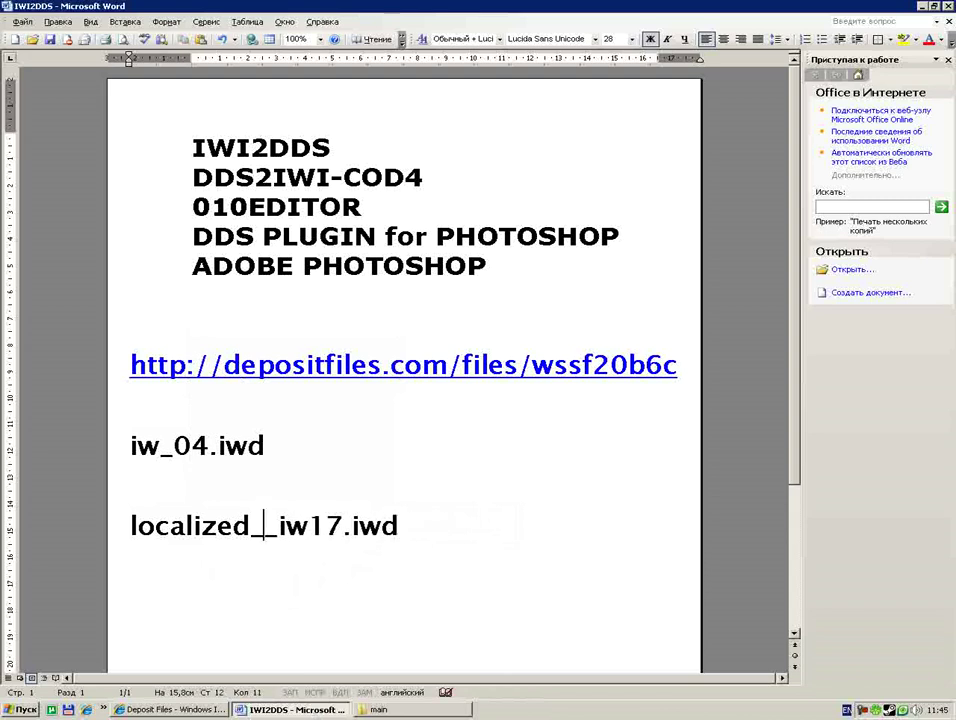
{"action": "type", "text": "german"}
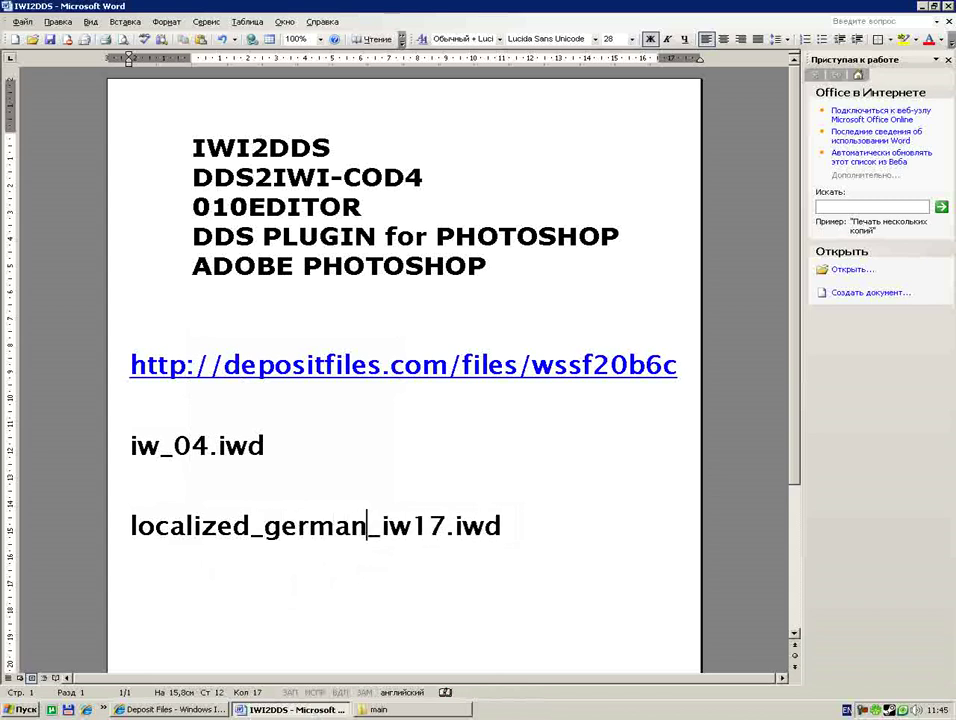
Replace "german" with "spain" in the localized file name
{"action": "key", "text": "BackSpace"}
{"action": "key", "text": "BackSpace"}
{"action": "key", "text": "BackSpace"}
{"action": "key", "text": "BackSpace"}
{"action": "key", "text": "BackSpace"}
{"action": "key", "text": "BackSpace"}
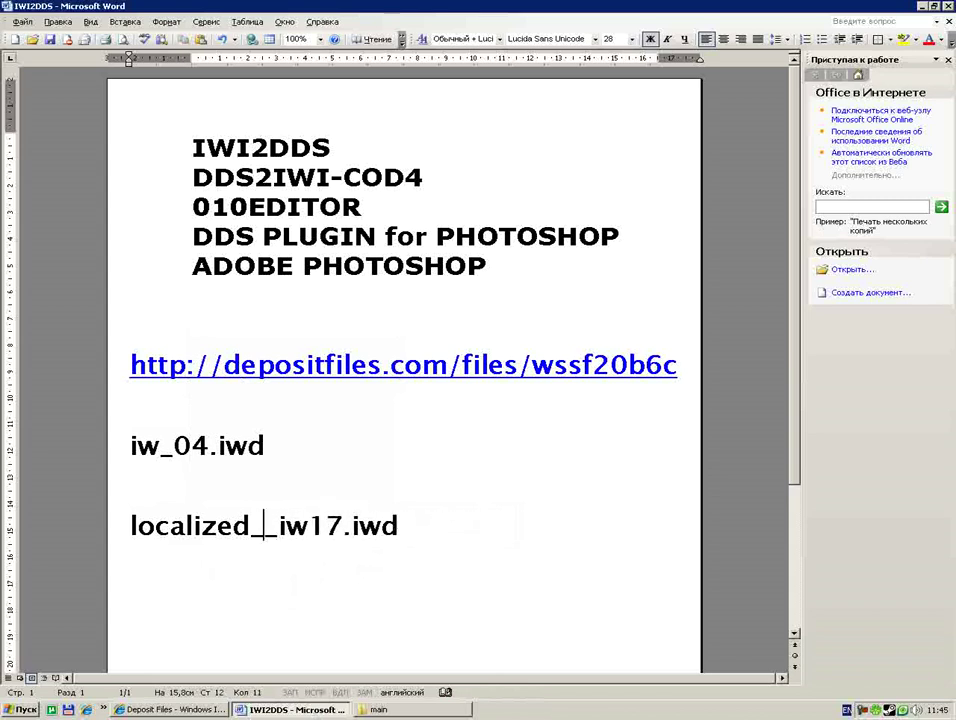
{"action": "type", "text": "spain"}
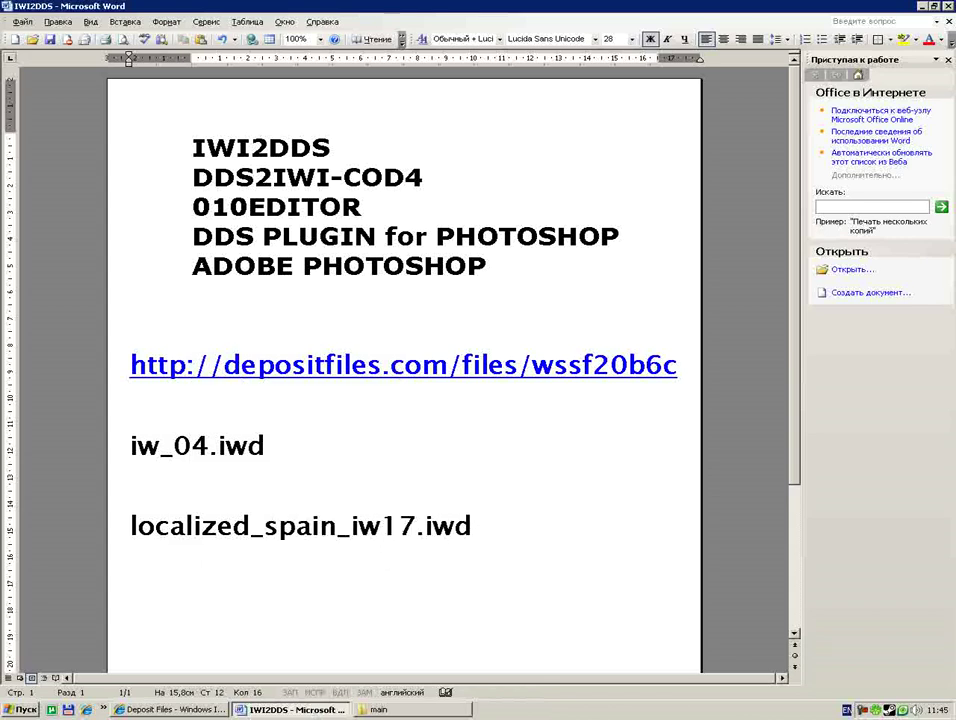
Change "spain" back to "russian" in the localized file name and select the whole name
{"action": "key", "text": "BackSpace"}
{"action": "key", "text": "BackSpace"}
{"action": "key", "text": "BackSpace"}
{"action": "key", "text": "BackSpace"}
{"action": "key", "text": "BackSpace"}
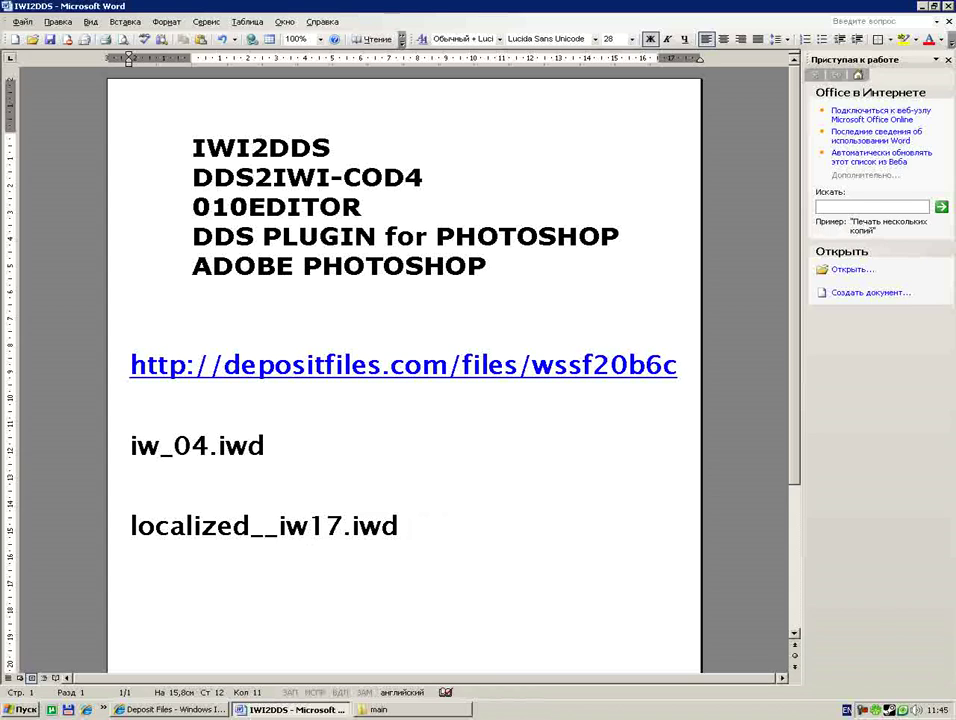
{"action": "type", "text": "russii"}
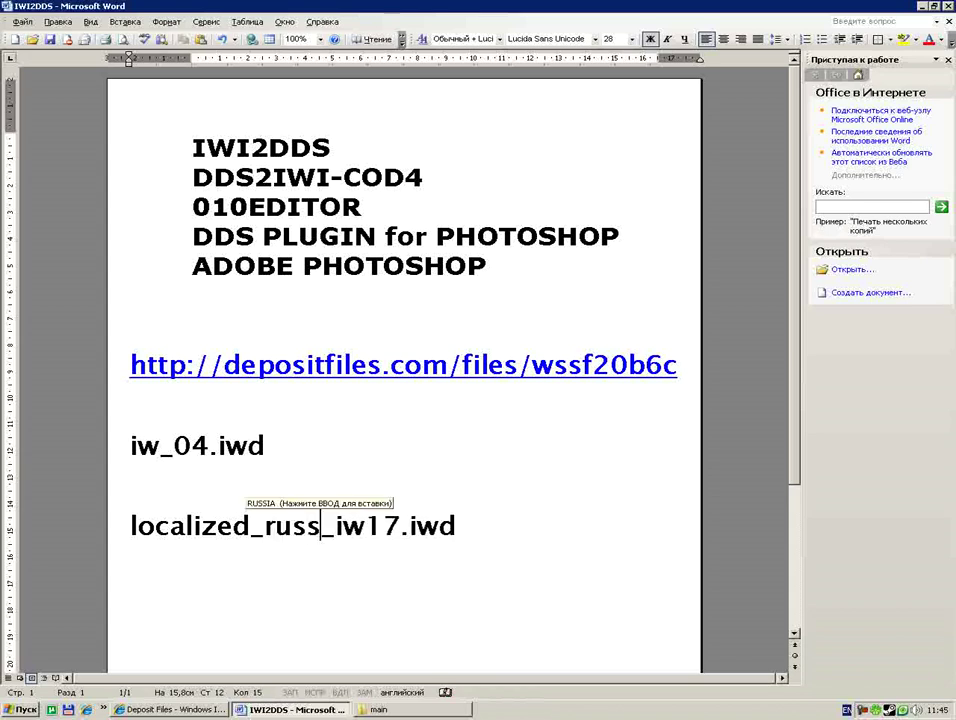
{"action": "key", "text": "BackSpace"}
{"action": "type", "text": "an"}
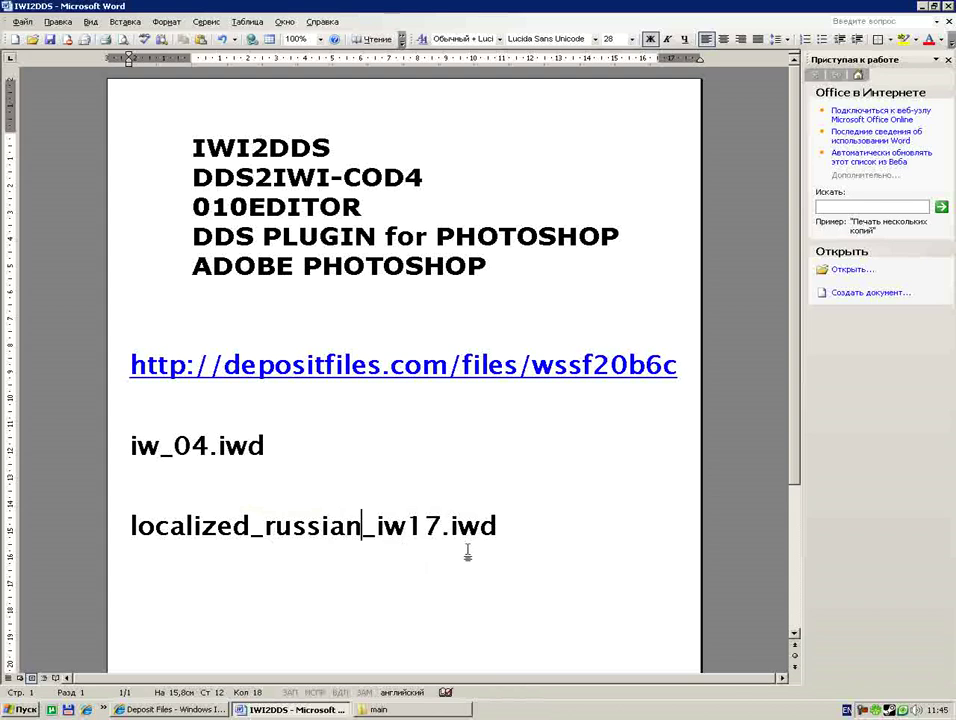
{"action": "left_click_drag", "start_coordinate": [497, 527], "coordinate": [135, 527]}
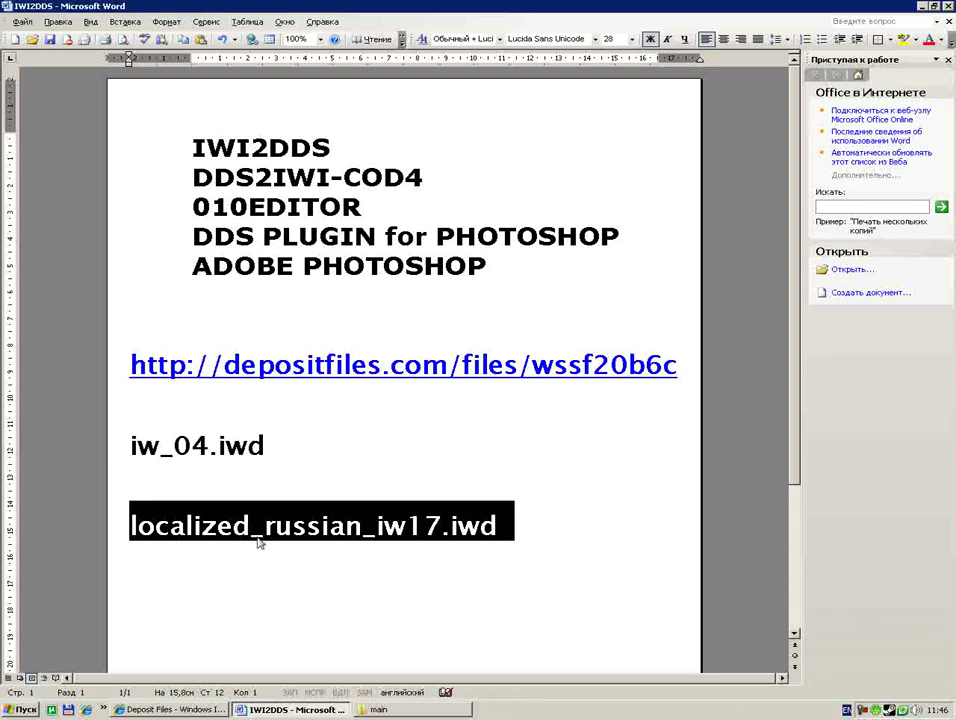
Switch to the main folder window and copy the file name iw_08.iwd
{"action": "left_click", "coordinate": [388, 711]}
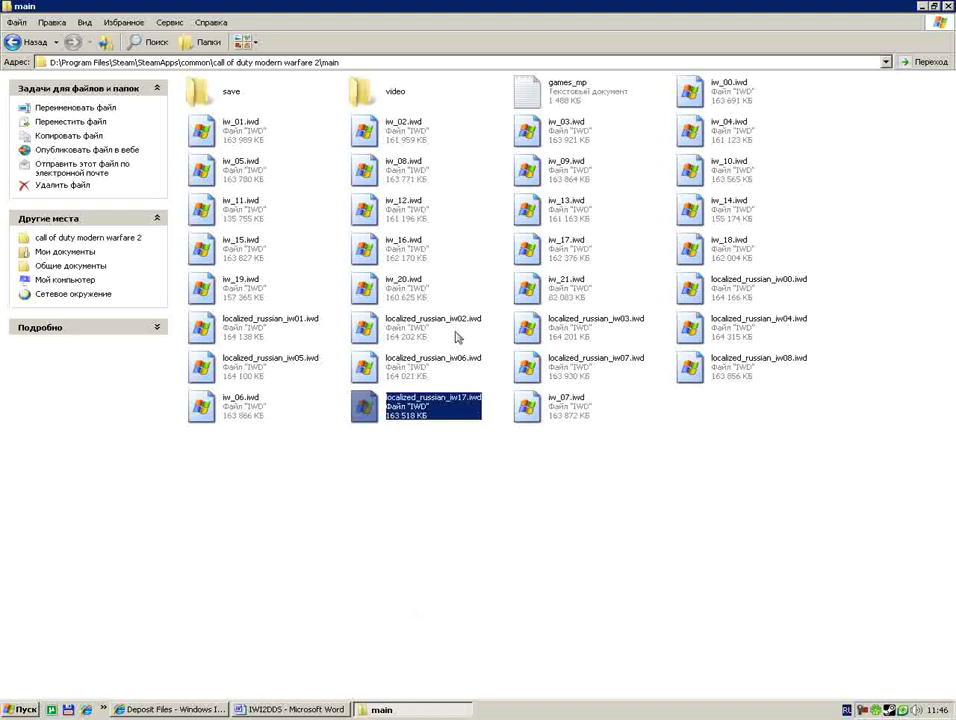
{"action": "left_click", "coordinate": [446, 213]}
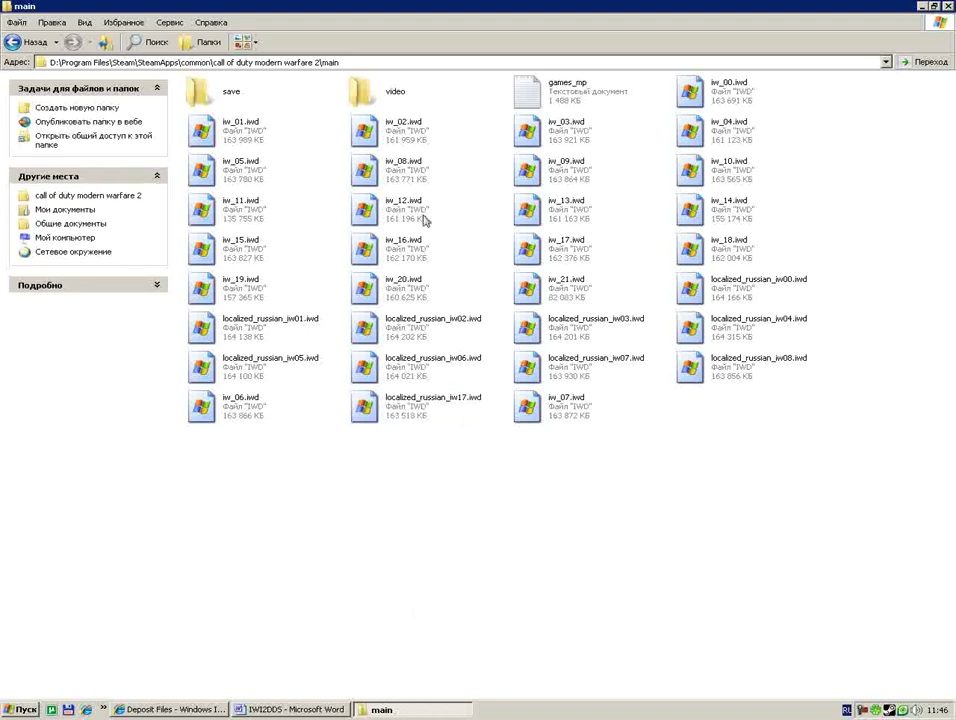
{"action": "right_click", "coordinate": [404, 171]}
{"action": "left_click", "coordinate": [458, 380]}
{"action": "key", "text": "ctrl+c"}
{"action": "right_click", "coordinate": [410, 174]}
{"action": "left_click", "coordinate": [437, 207]}
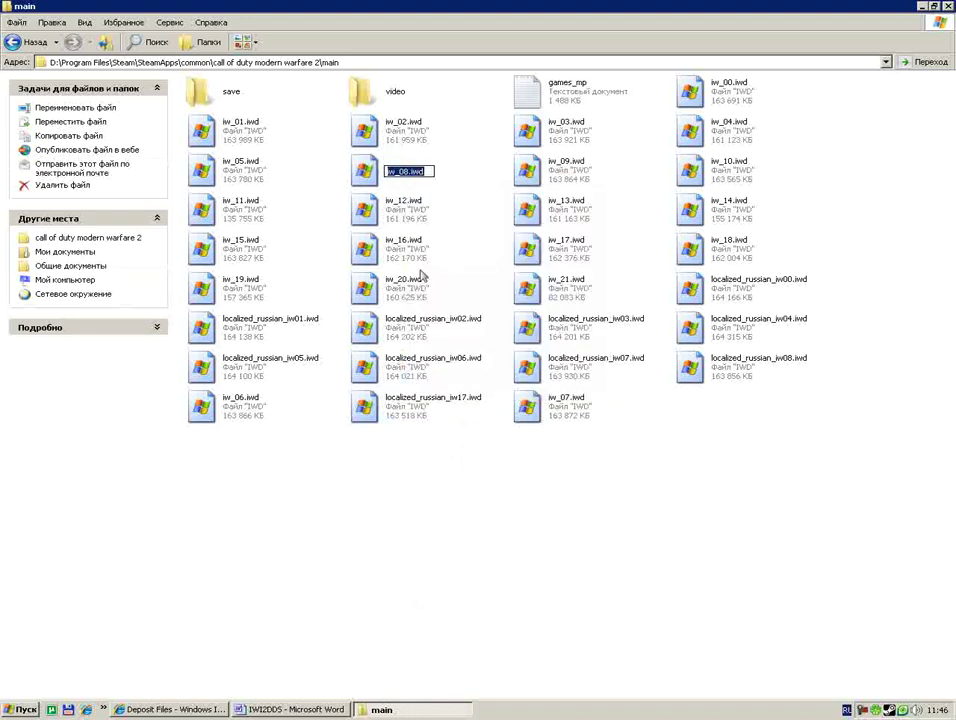
Paste the file name on a new line below iw_04.iwd in the Word document, change it to iw_07.iwd and select it
{"action": "left_click", "coordinate": [310, 712]}
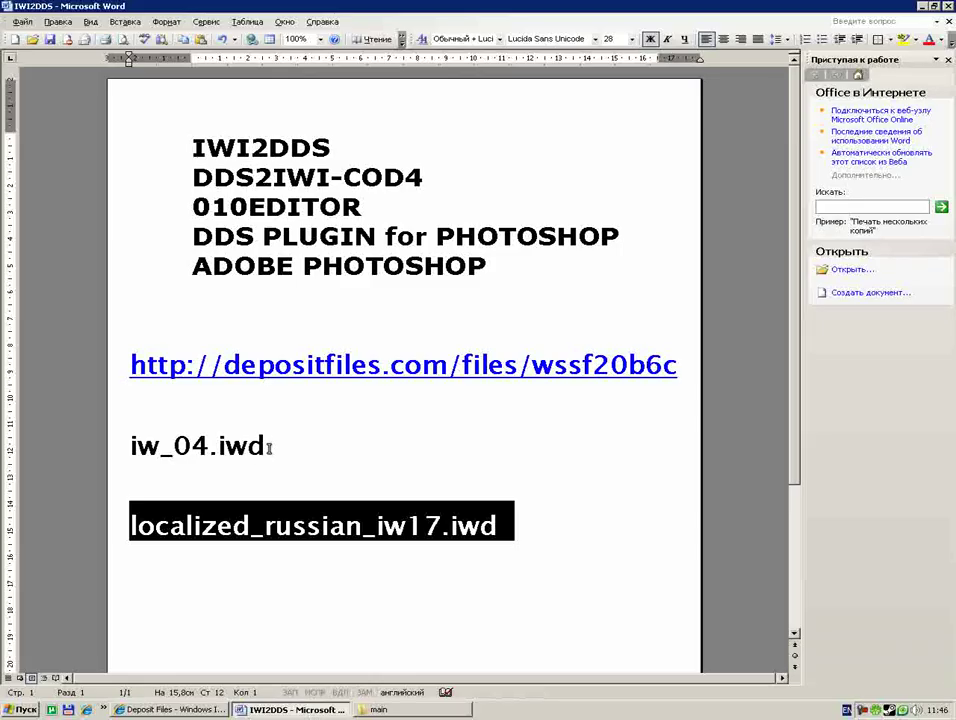
{"action": "left_click", "coordinate": [289, 459]}
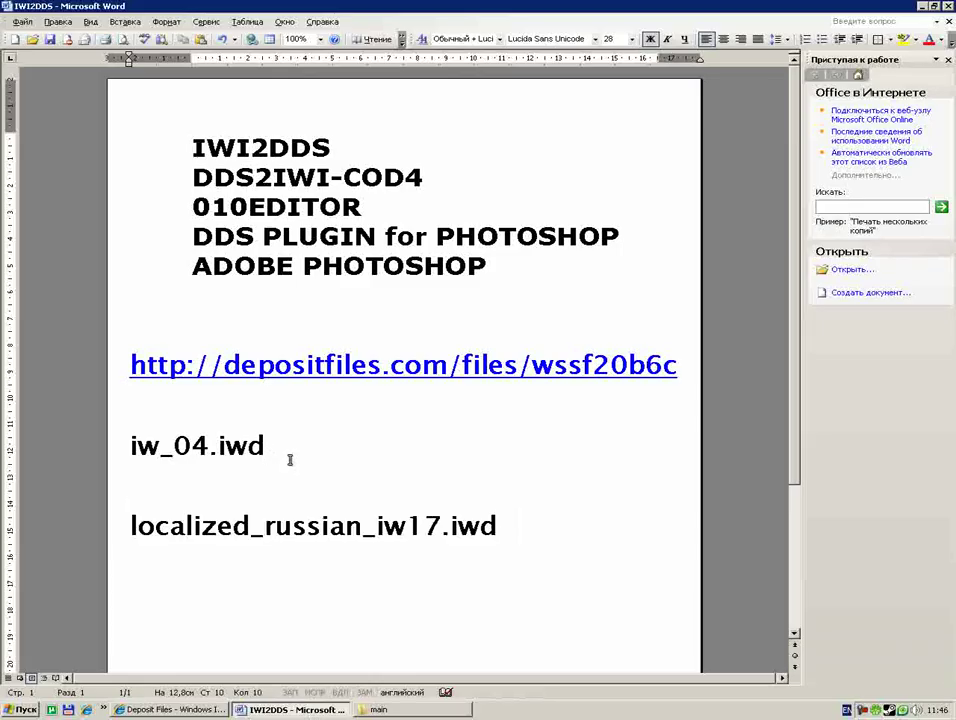
{"action": "key", "text": "Return"}
{"action": "right_click", "coordinate": [181, 489]}
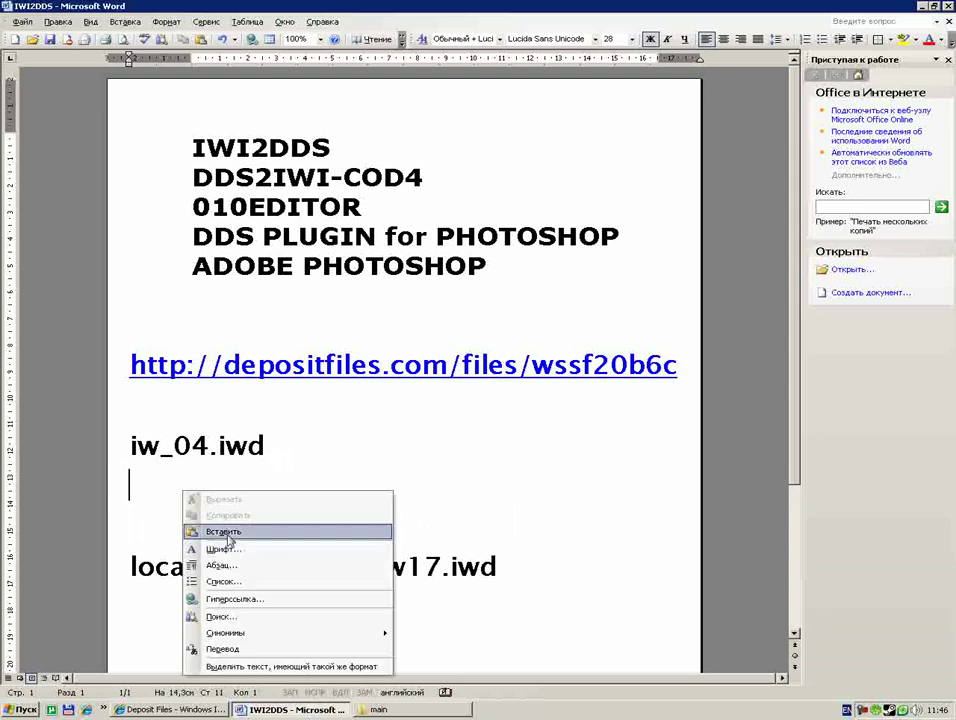
{"action": "left_click", "coordinate": [224, 531]}
{"action": "left_click", "coordinate": [208, 485]}
{"action": "key", "text": "BackSpace"}
{"action": "type", "text": "7"}
{"action": "left_click_drag", "start_coordinate": [265, 487], "coordinate": [145, 487]}
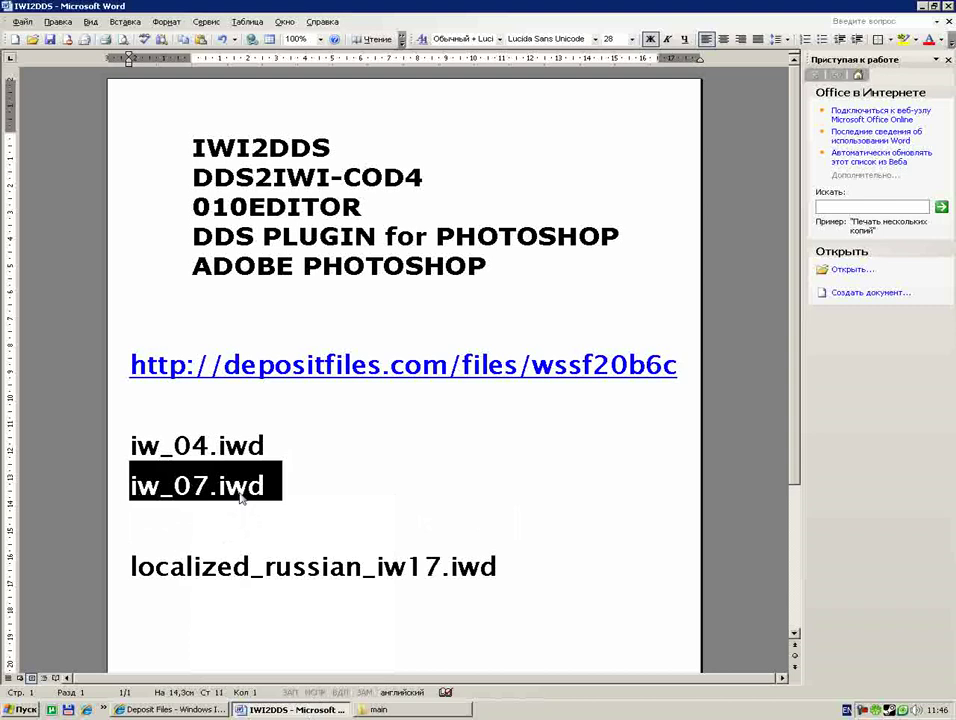
Copy the file iw_08.iwd in the main folder and minimize the open windows to show the desktop
{"action": "left_click", "coordinate": [380, 709]}
{"action": "right_click", "coordinate": [402, 176]}
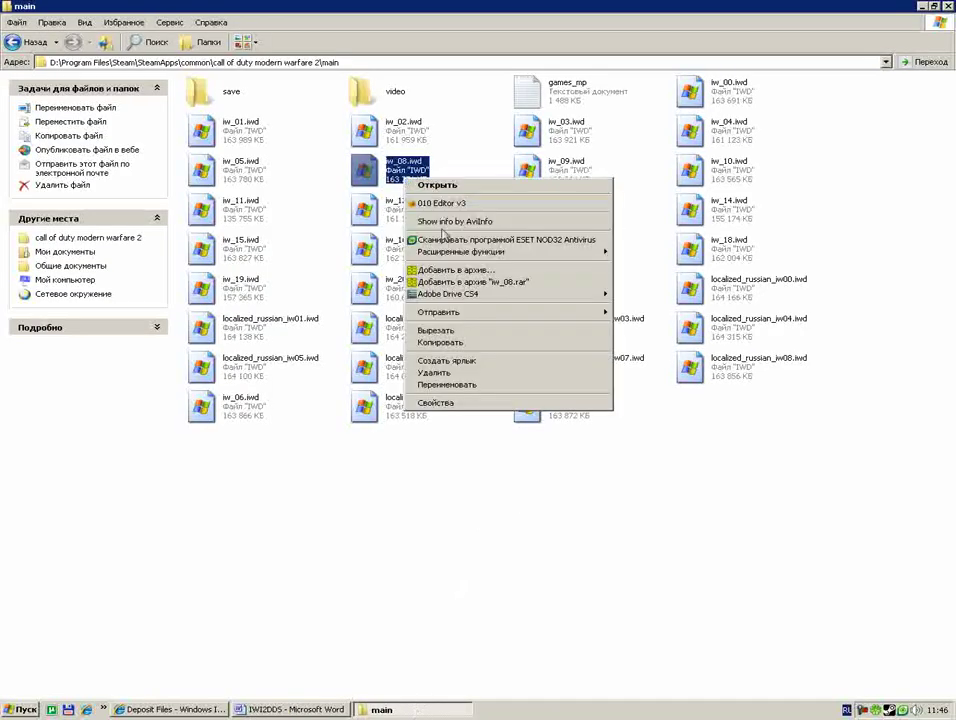
{"action": "left_click", "coordinate": [445, 400]}
{"action": "left_click", "coordinate": [918, 7]}
{"action": "left_click", "coordinate": [918, 7]}
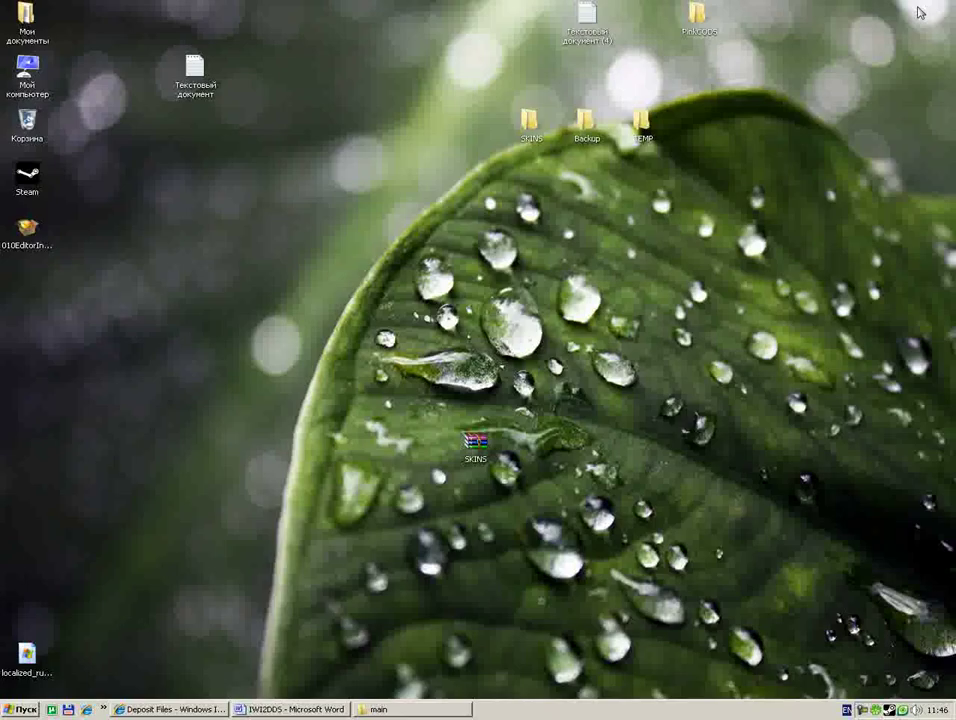
Open the Backup folder on the desktop and paste the copied iw_08.iwd file into it
{"action": "double_click", "coordinate": [615, 113]}
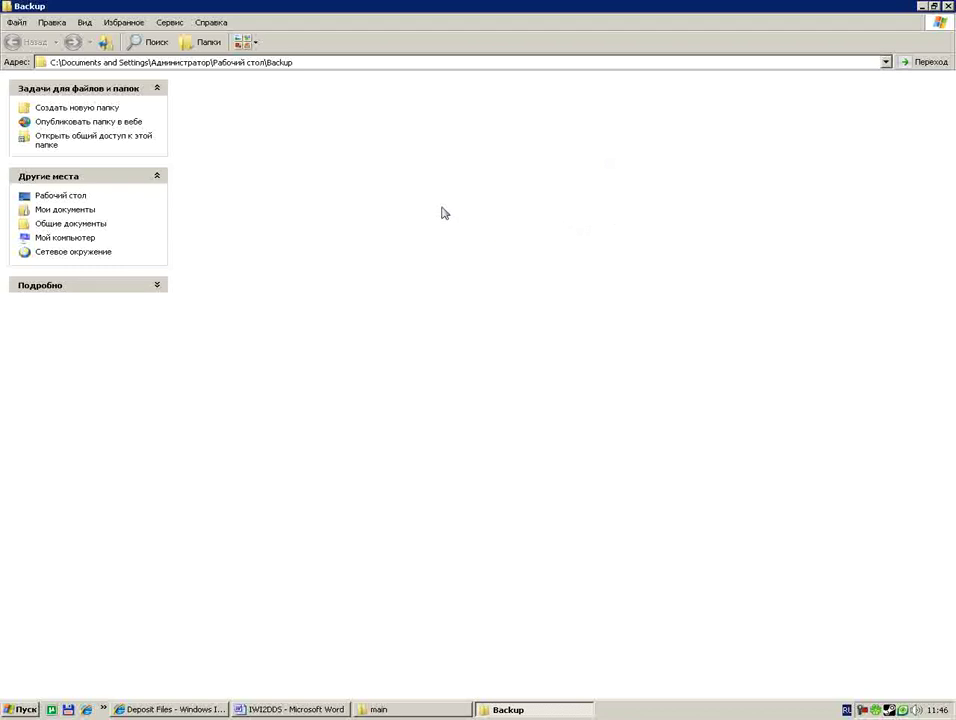
{"action": "right_click", "coordinate": [442, 209]}
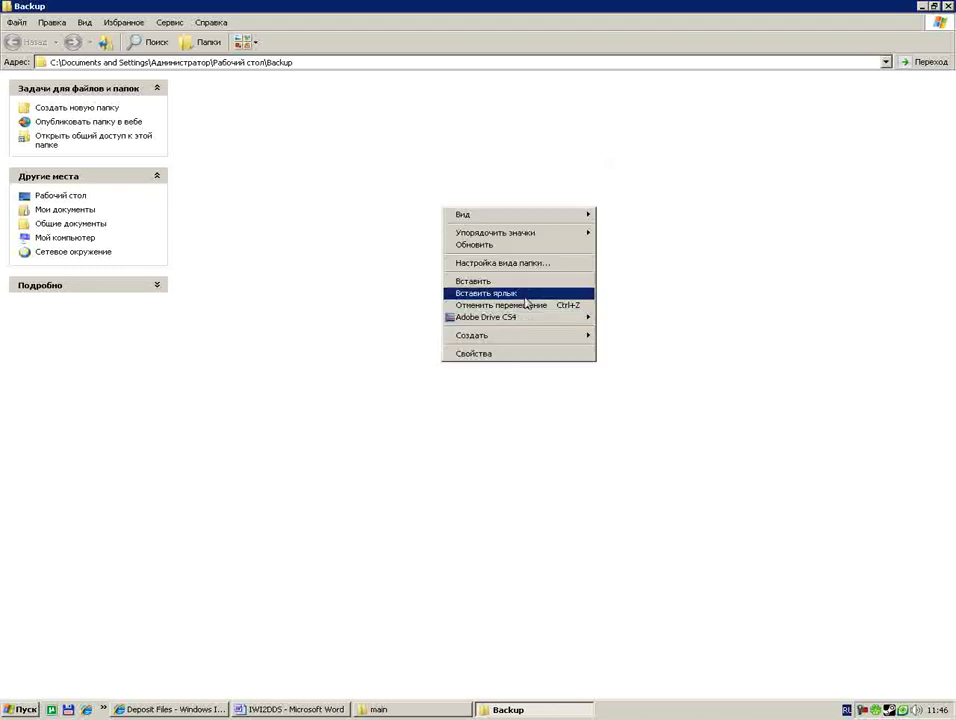
{"action": "mouse_move", "coordinate": [528, 216]}
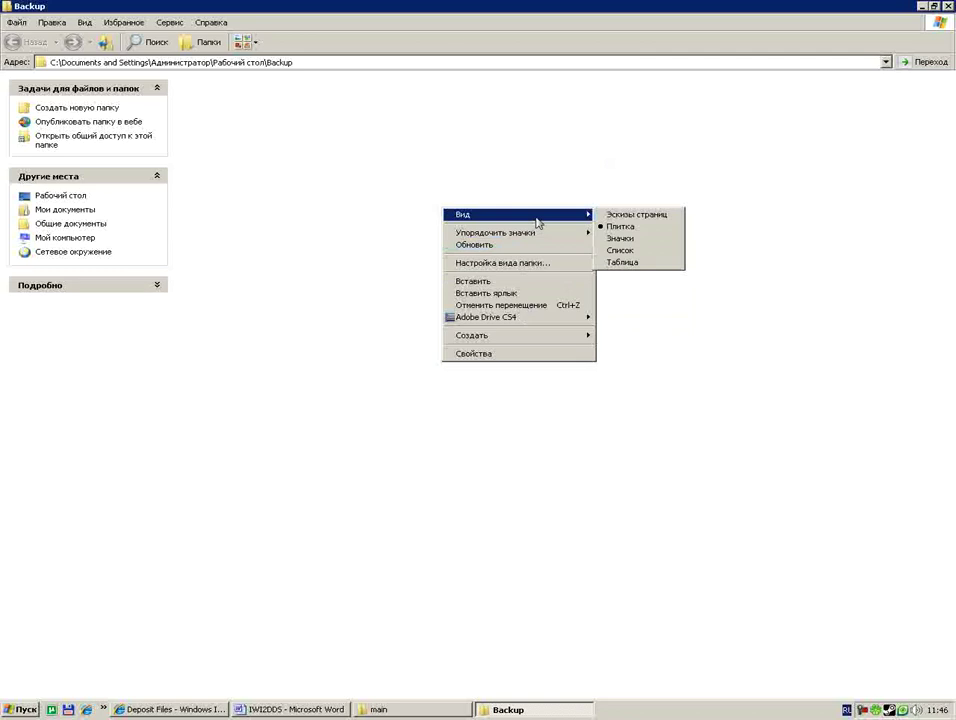
{"action": "left_click", "coordinate": [514, 281]}
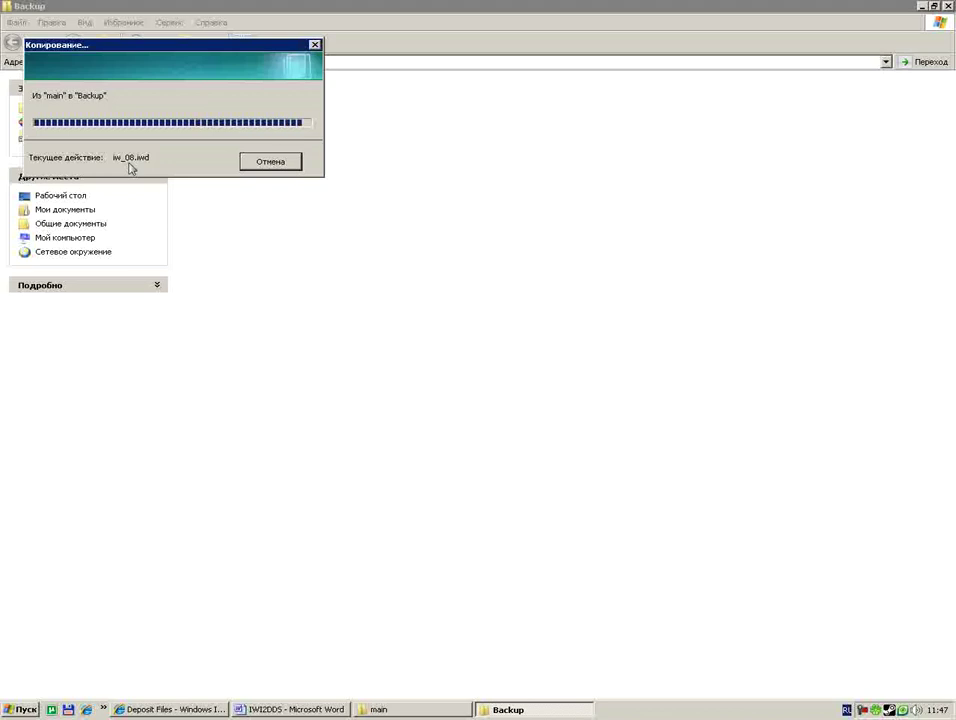
{"action": "left_click", "coordinate": [285, 171]}
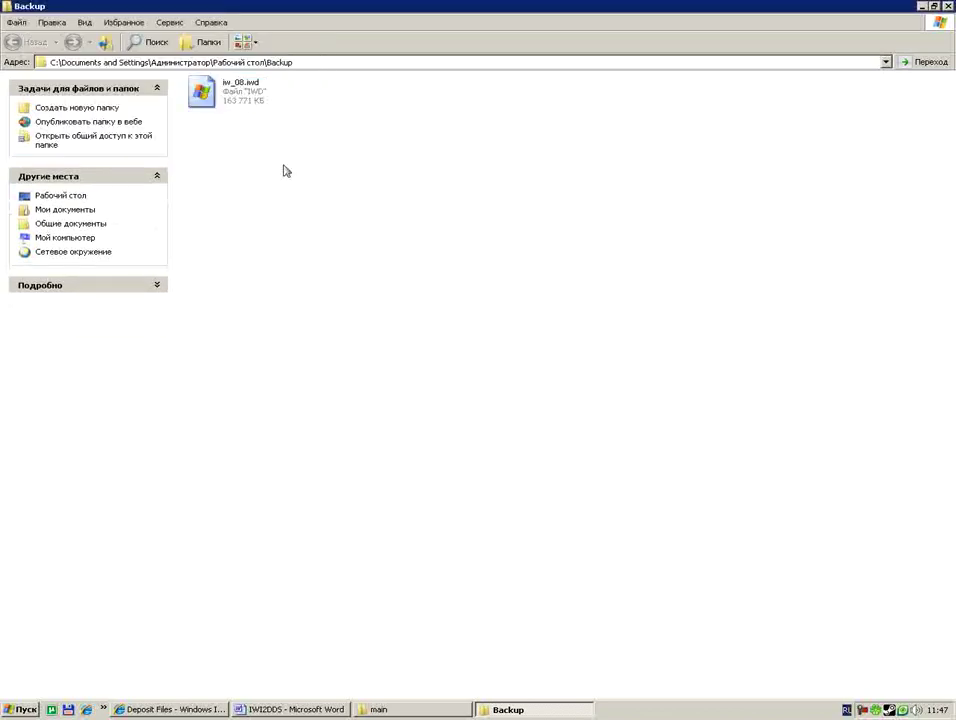
{"action": "left_click", "coordinate": [922, 8]}
{"action": "left_click", "coordinate": [445, 710]}
{"action": "right_click", "coordinate": [408, 178]}
{"action": "left_click", "coordinate": [465, 380]}
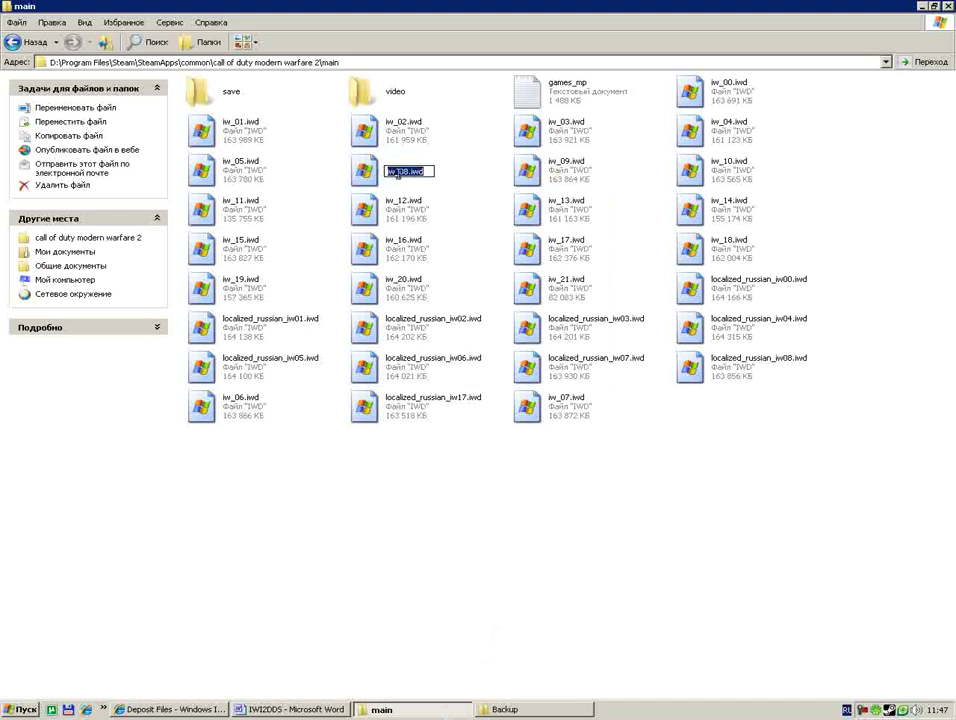
{"action": "left_click", "coordinate": [448, 252]}
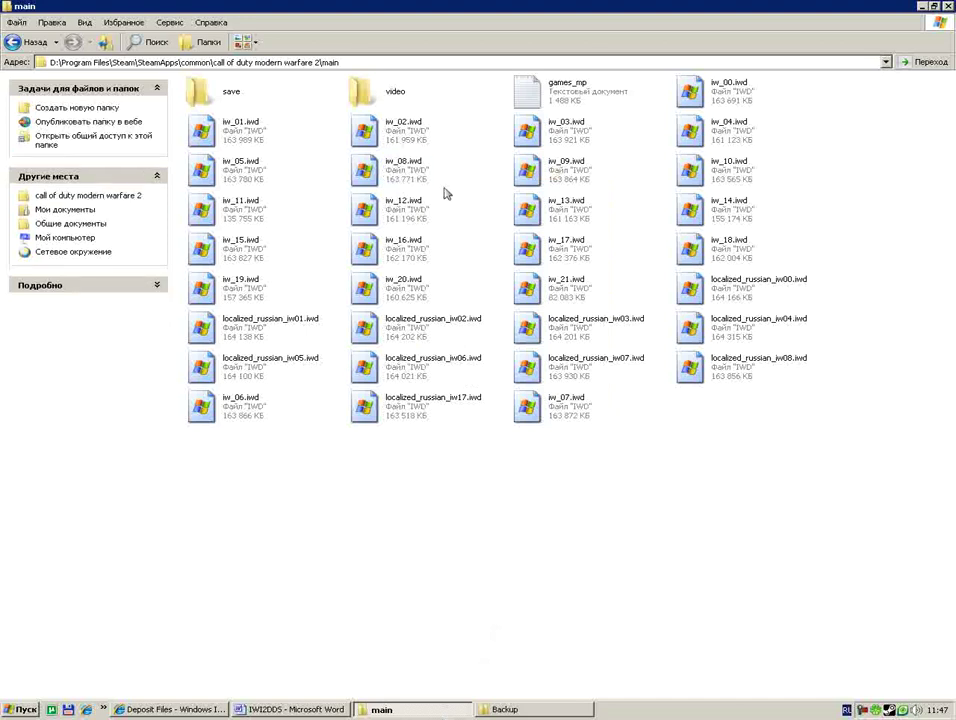
Copy the file name localized_russian_iw17.iwd in the main folder without renaming the file
{"action": "right_click", "coordinate": [413, 410]}
{"action": "left_click", "coordinate": [455, 612]}
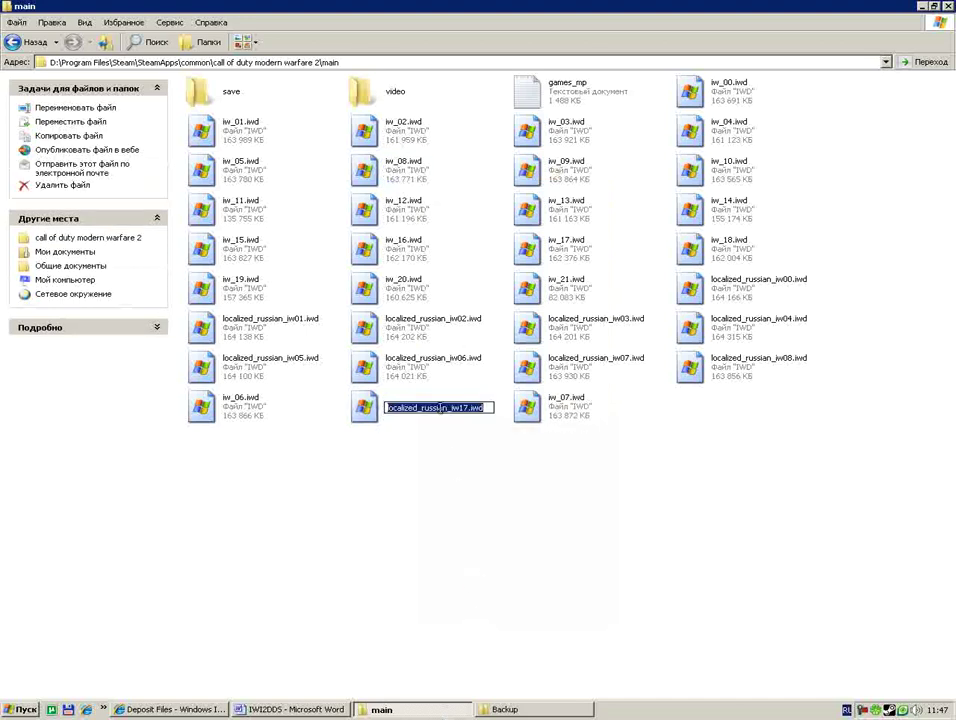
{"action": "right_click", "coordinate": [440, 408]}
{"action": "left_click", "coordinate": [470, 458]}
{"action": "left_click", "coordinate": [525, 710]}
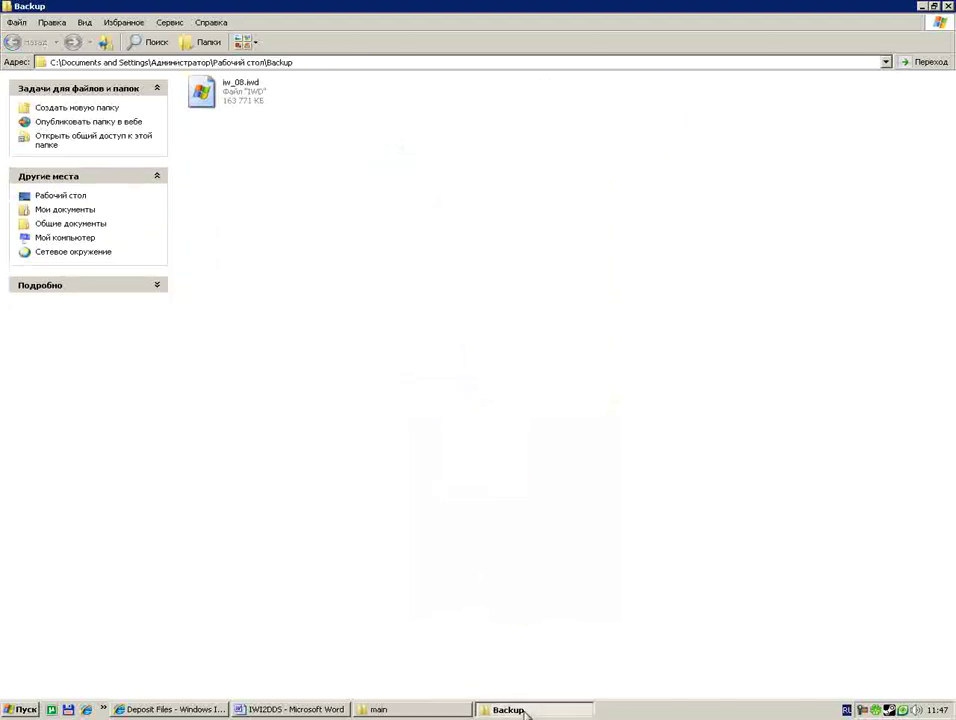
In the Word document, remove the iw_04.iwd line and add the copied name localized_russian_iw17.iwd below iw_07.iwd
{"action": "left_click", "coordinate": [337, 710]}
{"action": "triple_click", "coordinate": [140, 445]}
{"action": "key", "text": "Delete"}
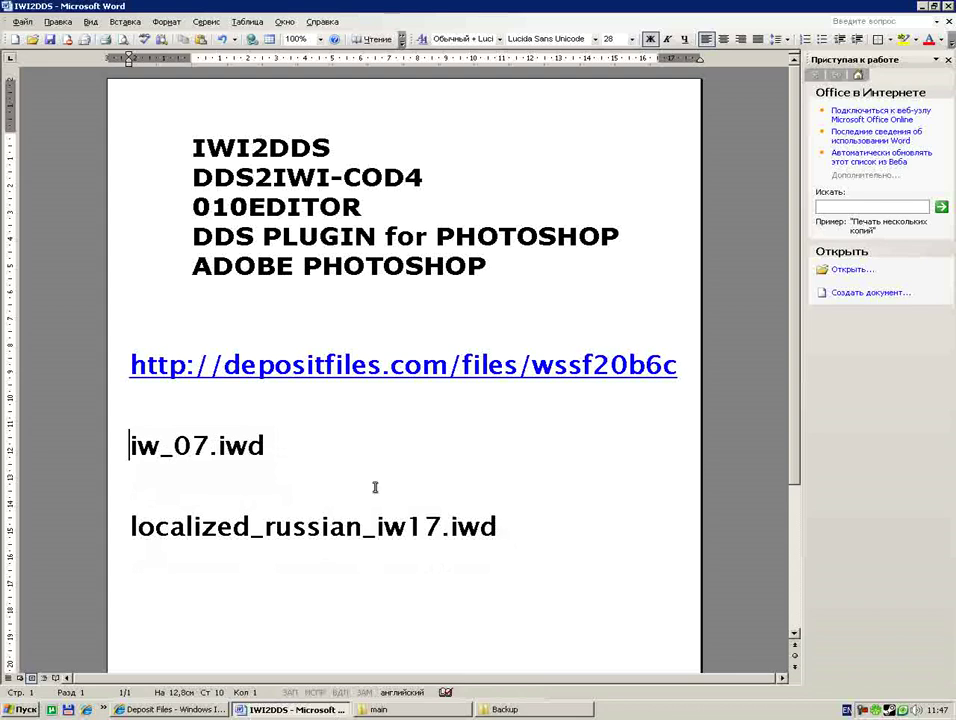
{"action": "left_click", "coordinate": [272, 446]}
Highlight the file names localized_russian_iw17.iwd and iw_07.iwd in the document to point out the archives that matter
{"action": "left_click_drag", "start_coordinate": [129, 526], "coordinate": [280, 527]}
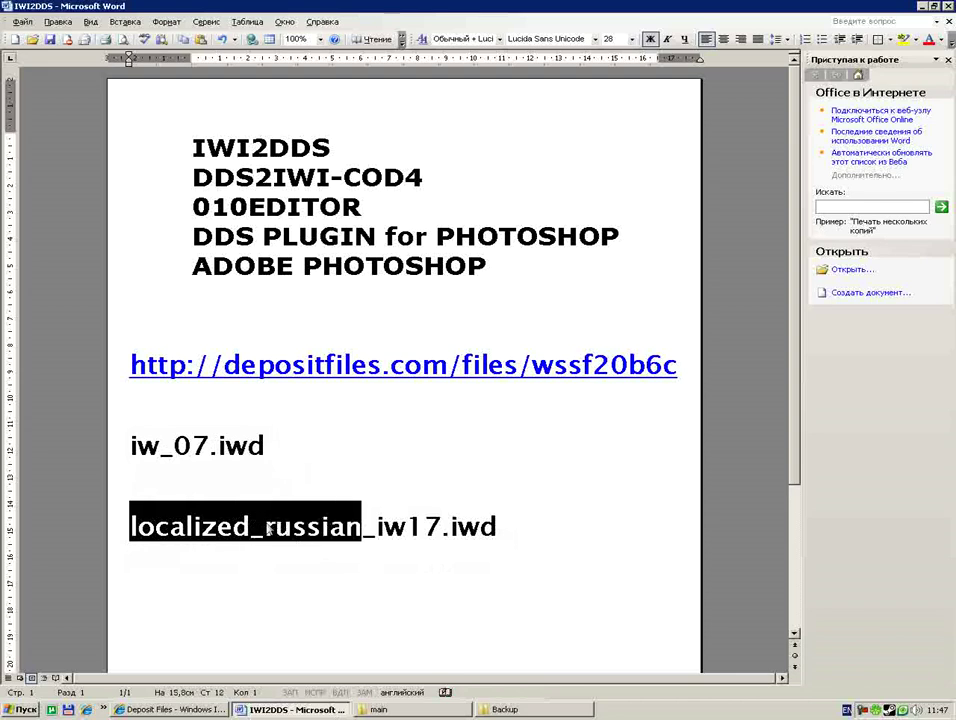
{"action": "left_click_drag", "start_coordinate": [263, 526], "coordinate": [362, 526]}
{"action": "left_click_drag", "start_coordinate": [126, 526], "coordinate": [303, 535]}
{"action": "left_click_drag", "start_coordinate": [364, 535], "coordinate": [465, 535]}
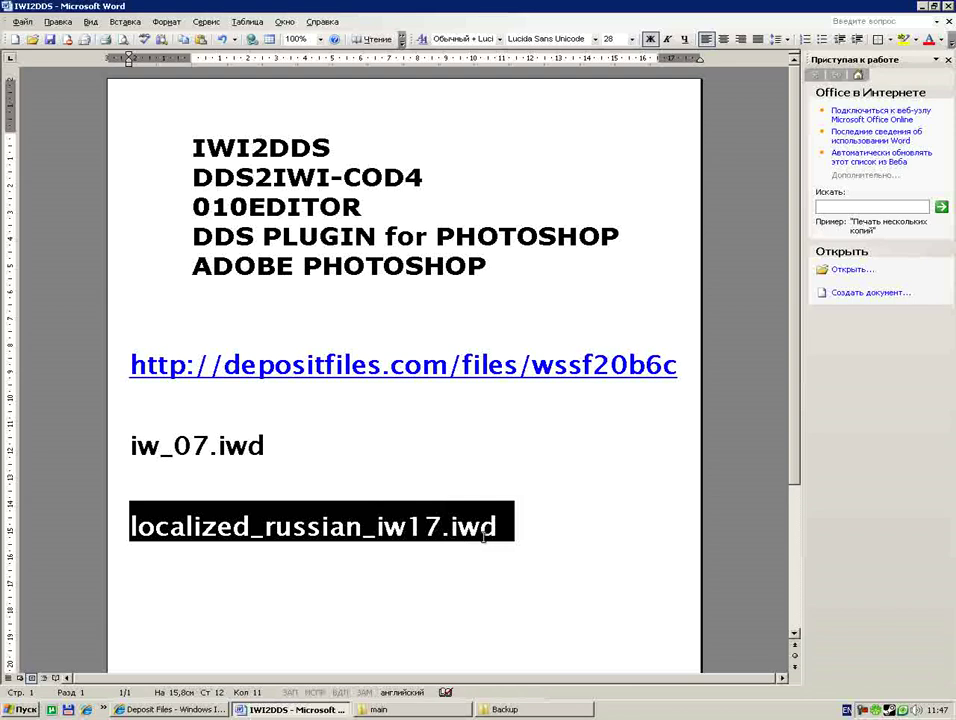
{"action": "left_click", "coordinate": [431, 527]}
{"action": "left_click_drag", "start_coordinate": [491, 531], "coordinate": [189, 533]}
{"action": "left_click_drag", "start_coordinate": [132, 445], "coordinate": [243, 440]}
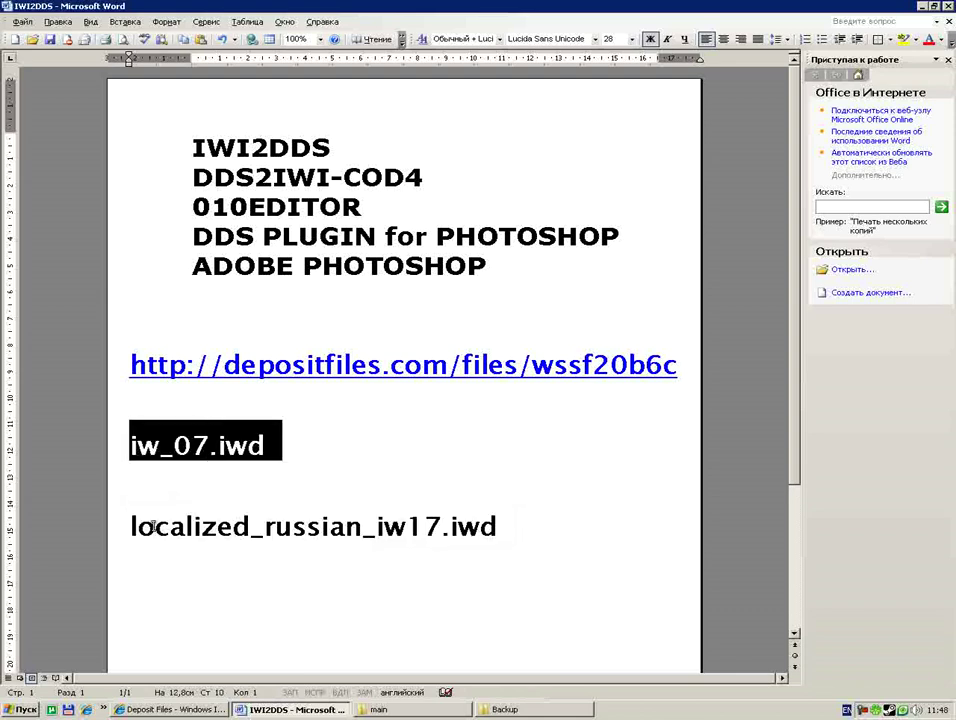
{"action": "left_click_drag", "start_coordinate": [134, 526], "coordinate": [518, 530]}
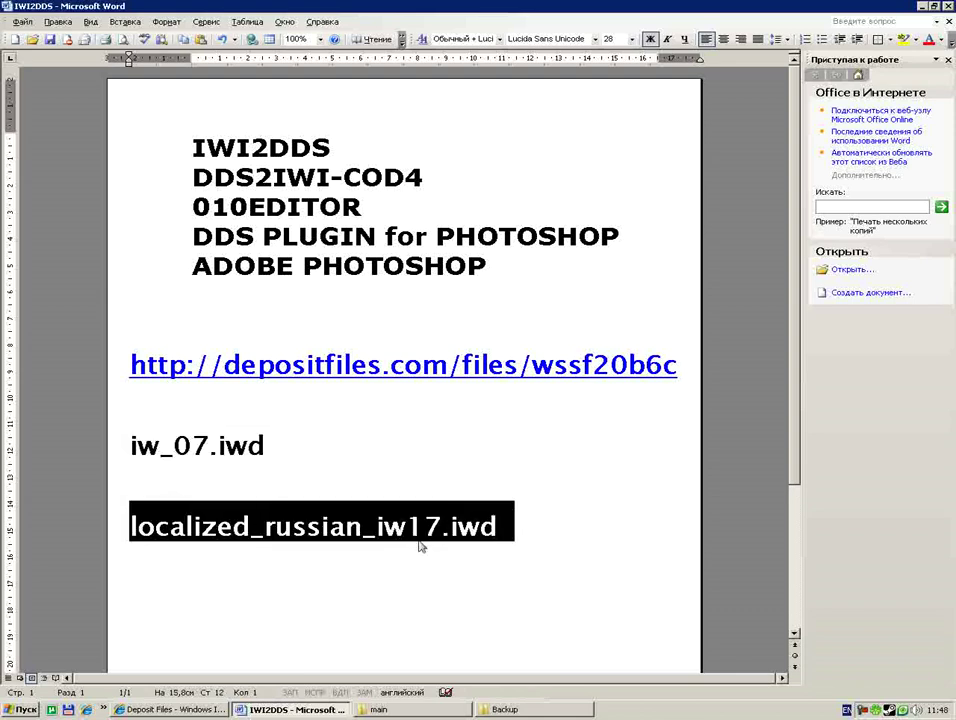
Open localized_russian_iw17.iwd from the main folder in WinRAR and enter its images folder
{"action": "left_click", "coordinate": [432, 710]}
{"action": "right_click", "coordinate": [421, 408]}
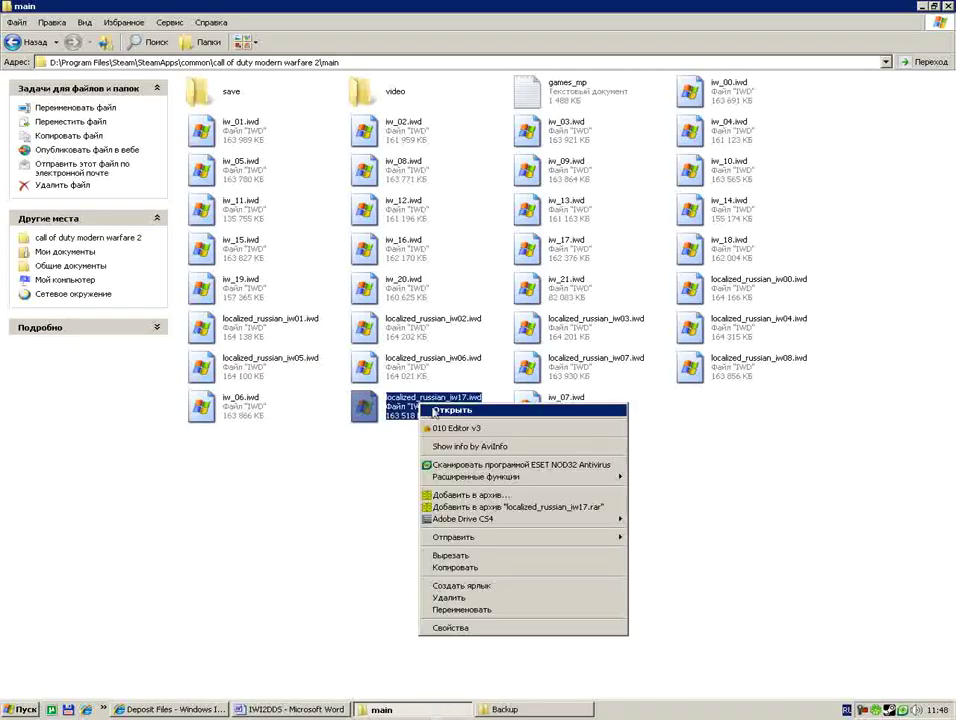
{"action": "left_click", "coordinate": [445, 410]}
{"action": "left_click", "coordinate": [366, 416]}
{"action": "left_click", "coordinate": [520, 495]}
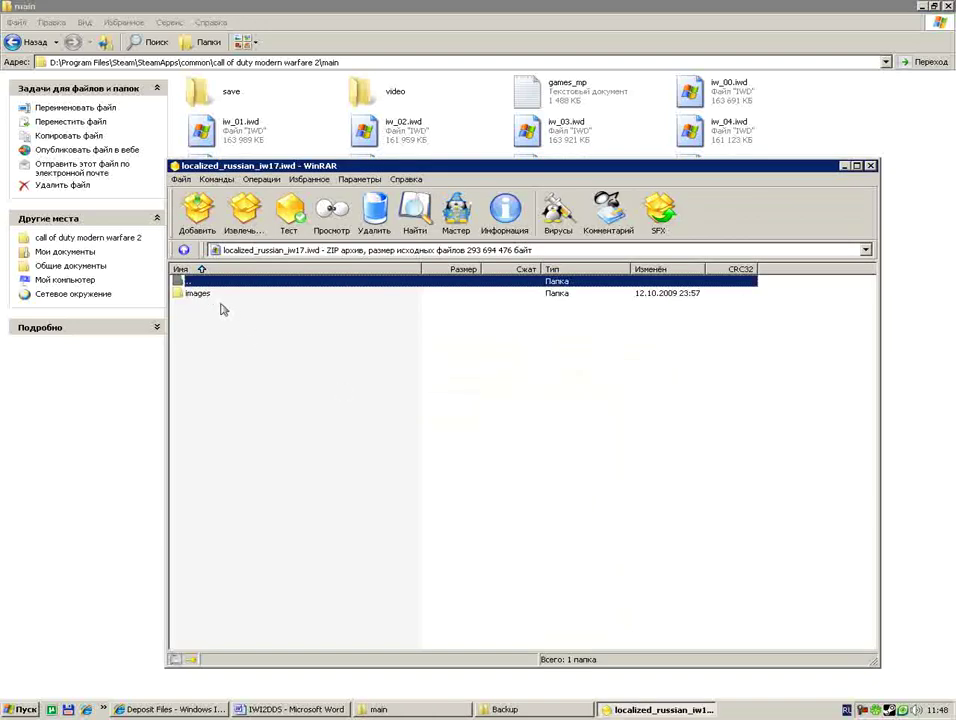
{"action": "left_click", "coordinate": [200, 294]}
{"action": "double_click", "coordinate": [210, 296]}
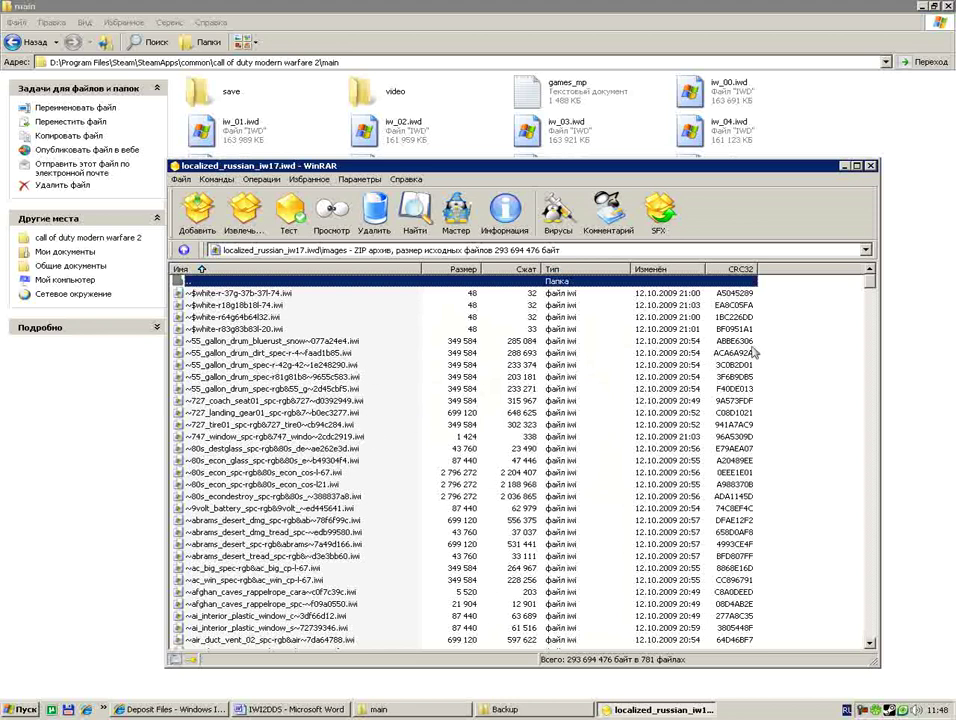
Look through the images folder down to the weapon textures, maximize the archive window and select weapon_camo_arctic.iwi
{"action": "left_click_drag", "start_coordinate": [872, 281], "coordinate": [872, 293]}
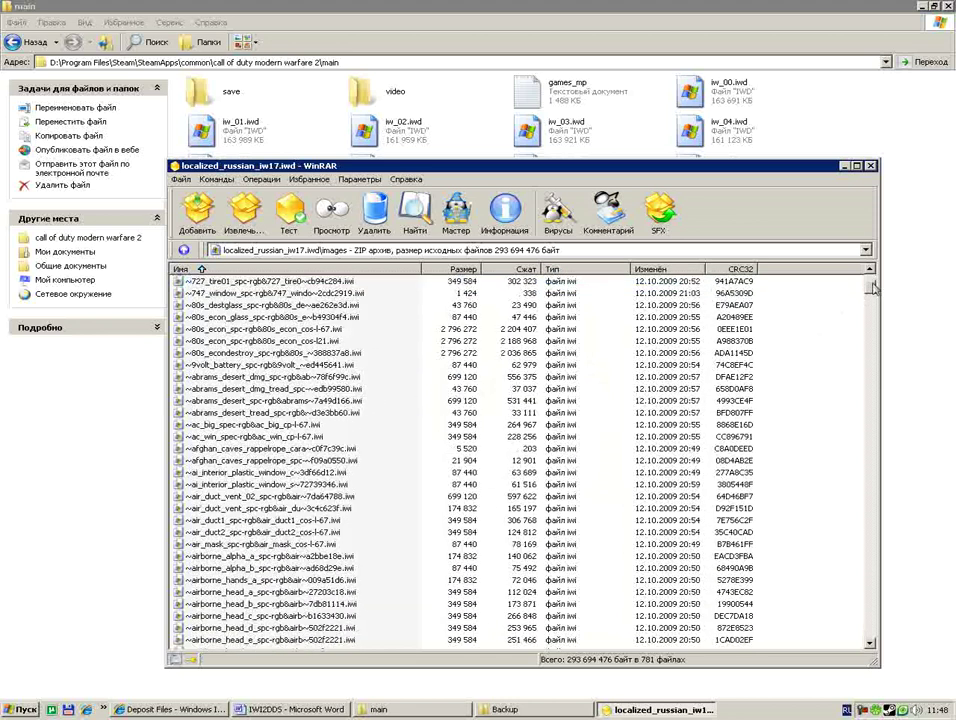
{"action": "scroll", "coordinate": [198, 328], "scroll_direction": "up", "scroll_amount": 3}
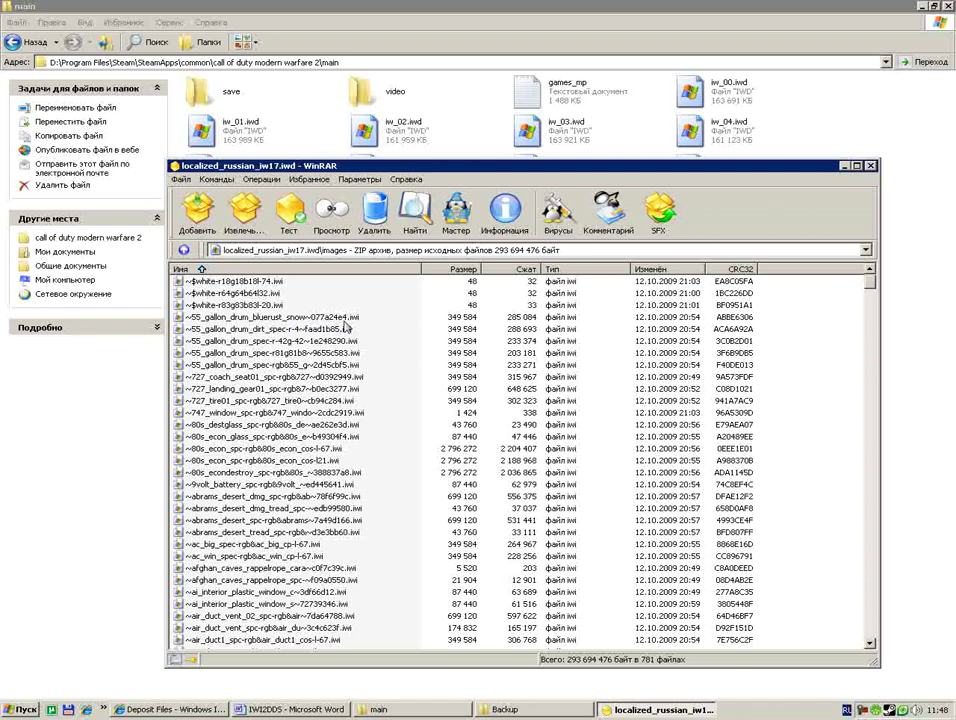
{"action": "left_click", "coordinate": [362, 318]}
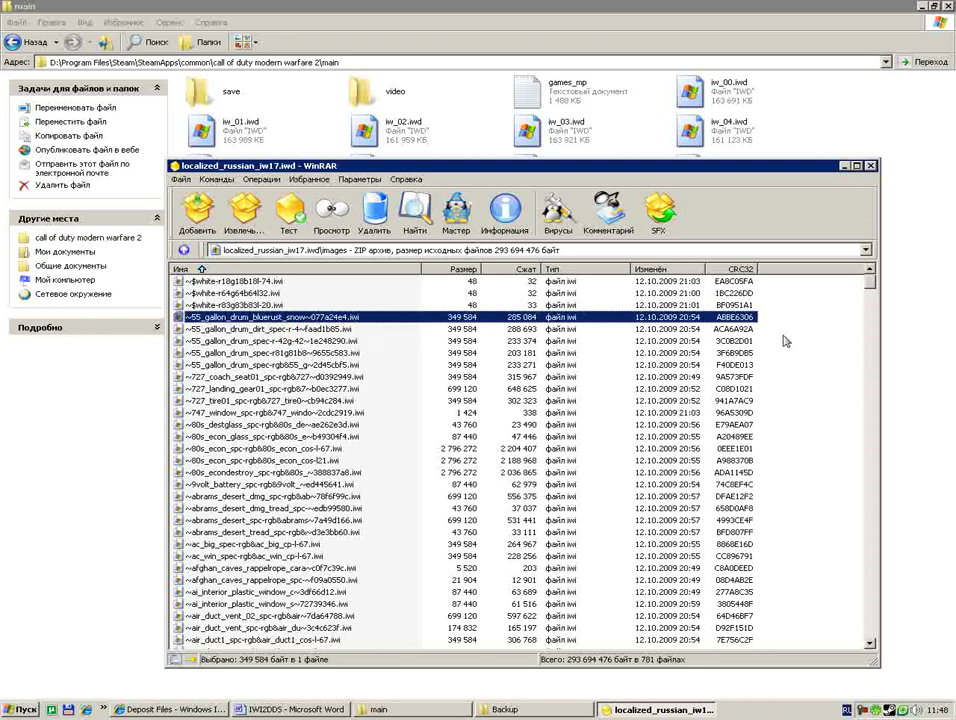
{"action": "left_click_drag", "start_coordinate": [869, 305], "coordinate": [871, 424]}
{"action": "left_click", "coordinate": [390, 377]}
{"action": "double_click", "coordinate": [600, 166]}
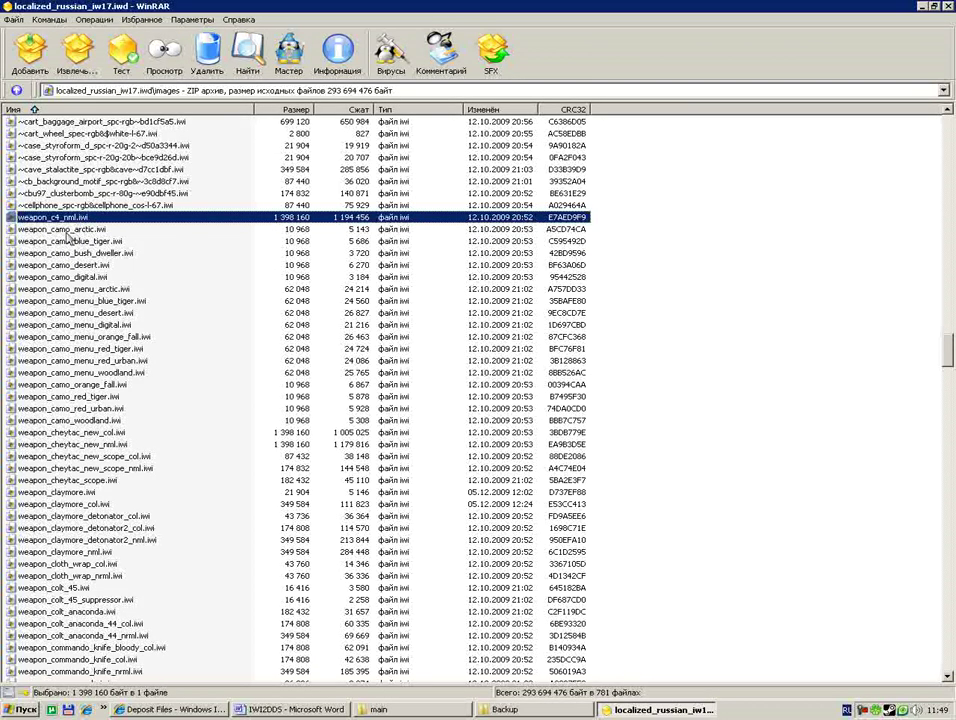
{"action": "left_click", "coordinate": [65, 232]}
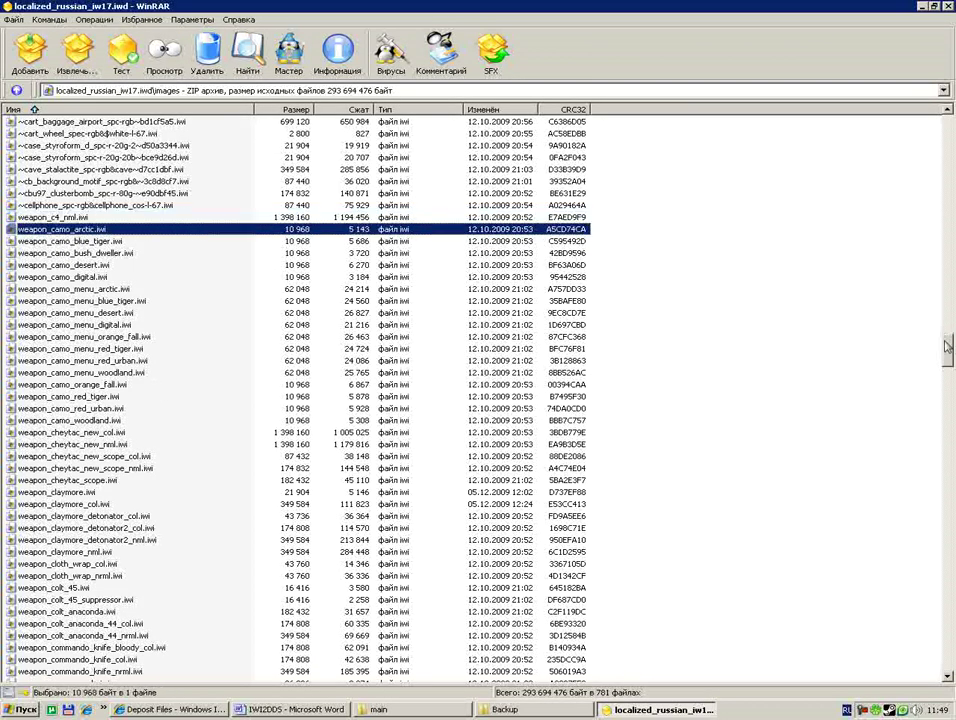
Find weapon_g3_col.iwi among the weapon textures and open its name for editing to point out its parts
{"action": "left_click_drag", "start_coordinate": [948, 345], "coordinate": [951, 373]}
{"action": "scroll", "coordinate": [60, 378], "scroll_direction": "down", "scroll_amount": 9}
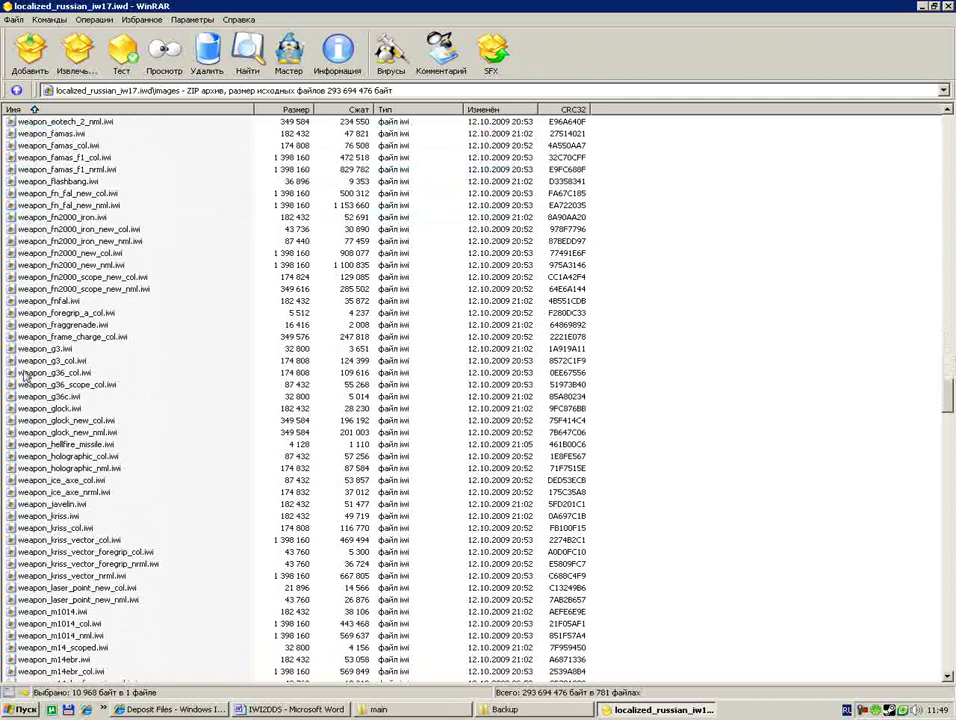
{"action": "left_click", "coordinate": [40, 361]}
{"action": "left_click", "coordinate": [40, 361]}
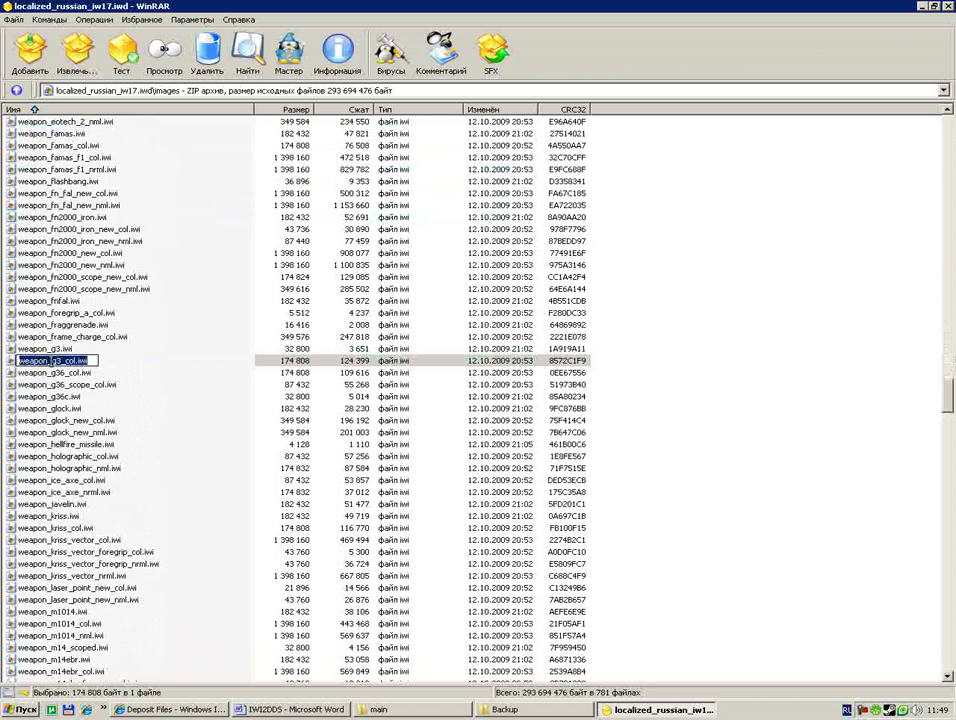
{"action": "left_click", "coordinate": [54, 361]}
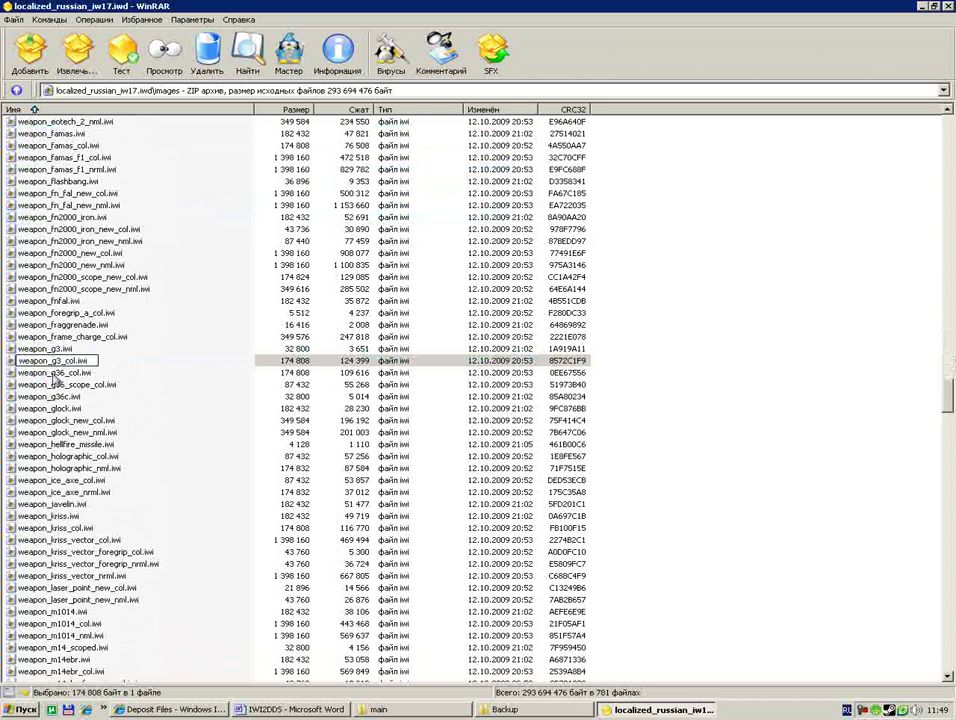
Examine the rest of the weapon texture list and select weapon_rpd_new_col_palstic.iwi
{"action": "scroll", "coordinate": [57, 380], "scroll_direction": "up", "scroll_amount": 9}
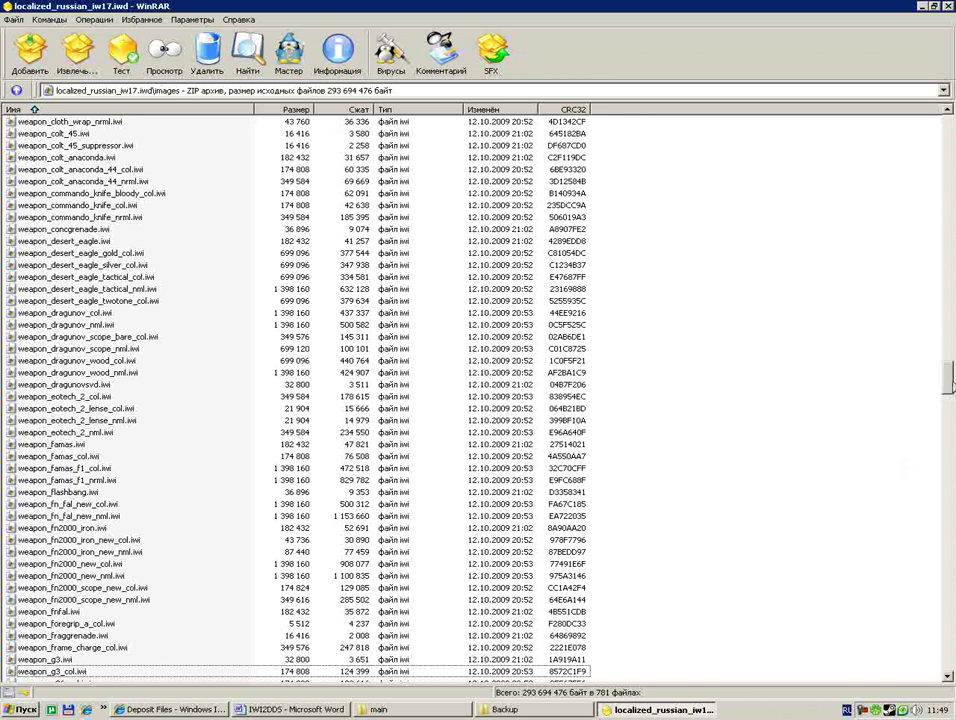
{"action": "left_click_drag", "start_coordinate": [944, 390], "coordinate": [951, 462]}
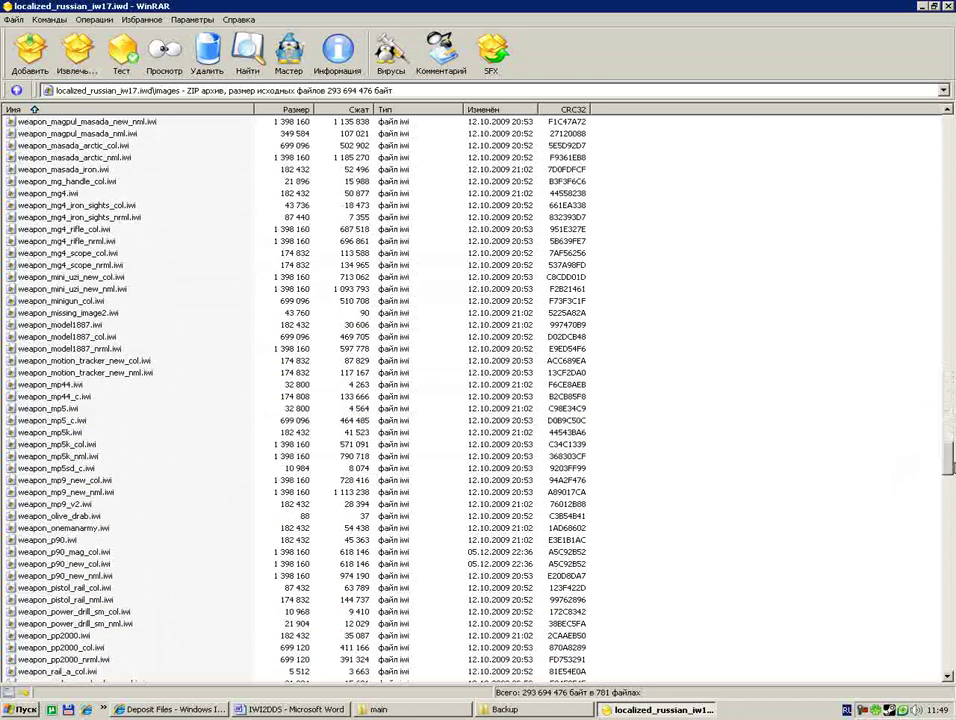
{"action": "left_click_drag", "start_coordinate": [951, 462], "coordinate": [951, 526]}
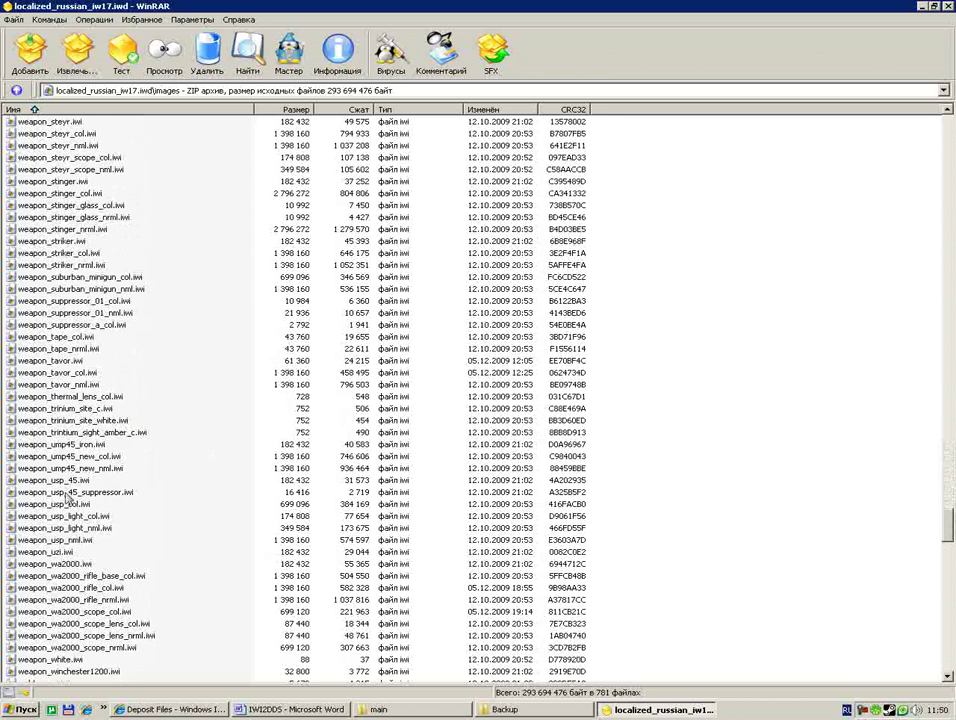
{"action": "mouse_move", "coordinate": [950, 497]}
{"action": "left_mouse_down"}
{"action": "mouse_move", "coordinate": [952, 545]}
{"action": "mouse_move", "coordinate": [952, 489]}
{"action": "left_mouse_up"}
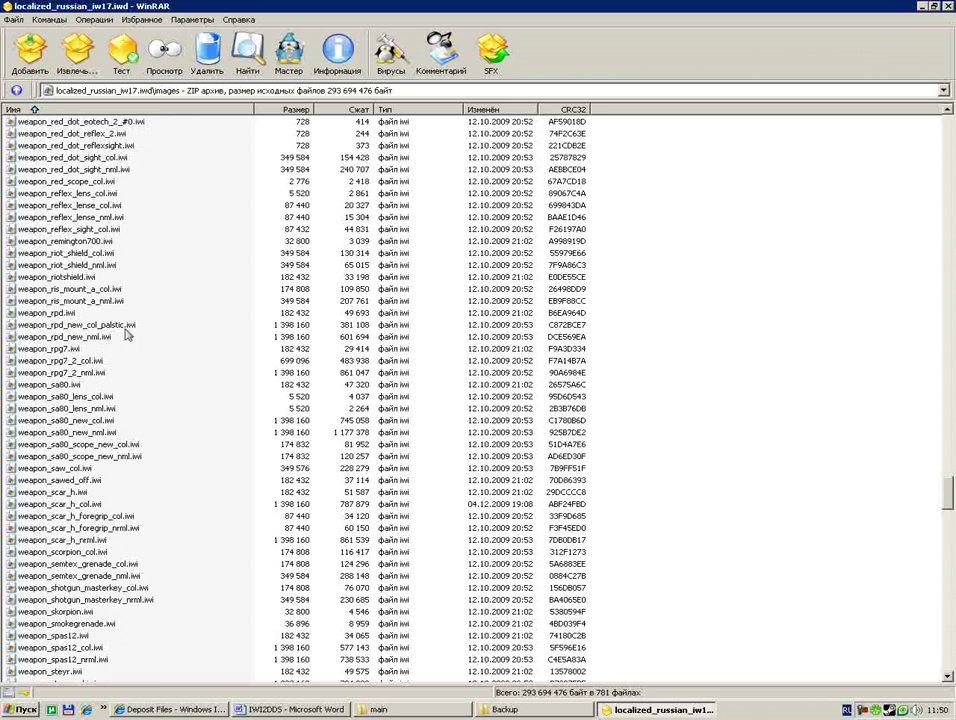
{"action": "left_click", "coordinate": [51, 328]}
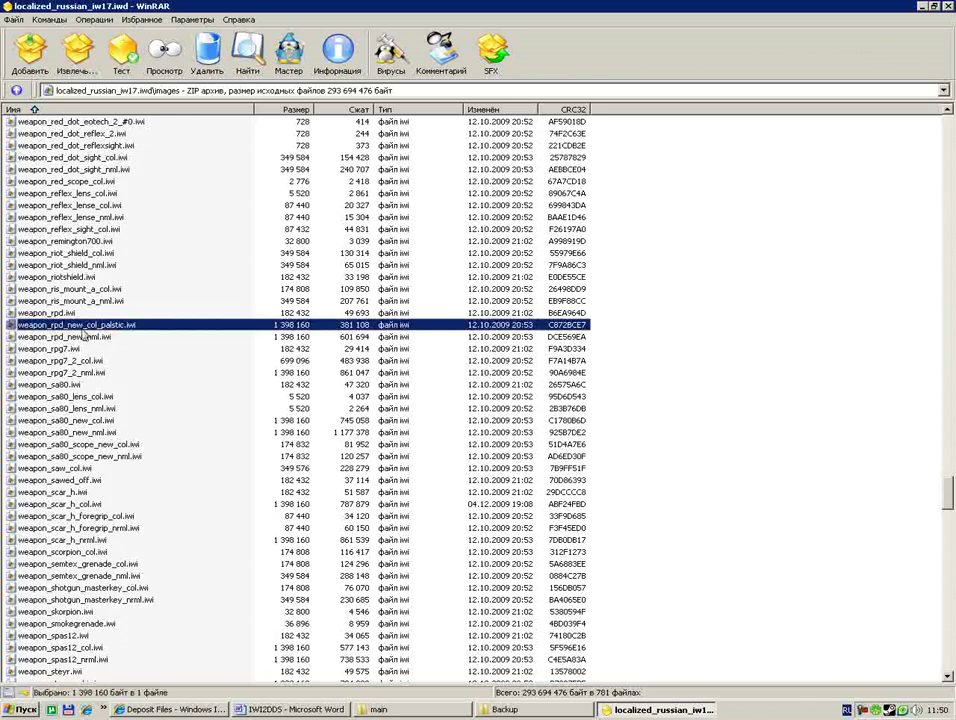